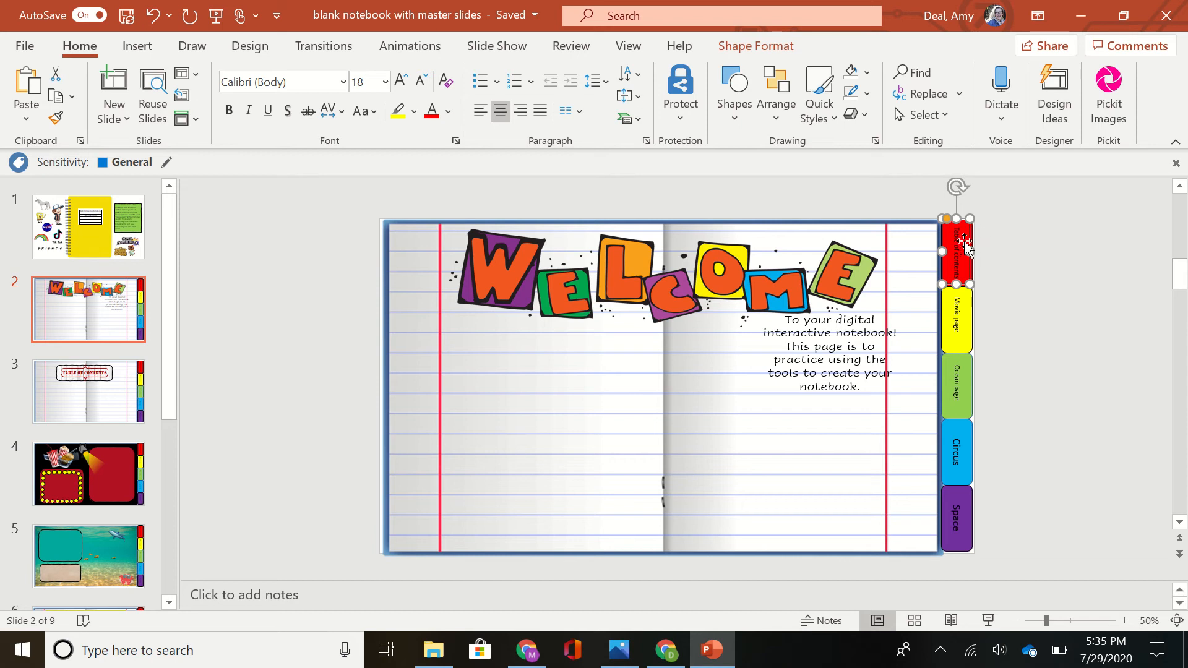
- Link the transparent shape over the red Table of contents tab to Slide 3 in this document
right_click(970, 236)
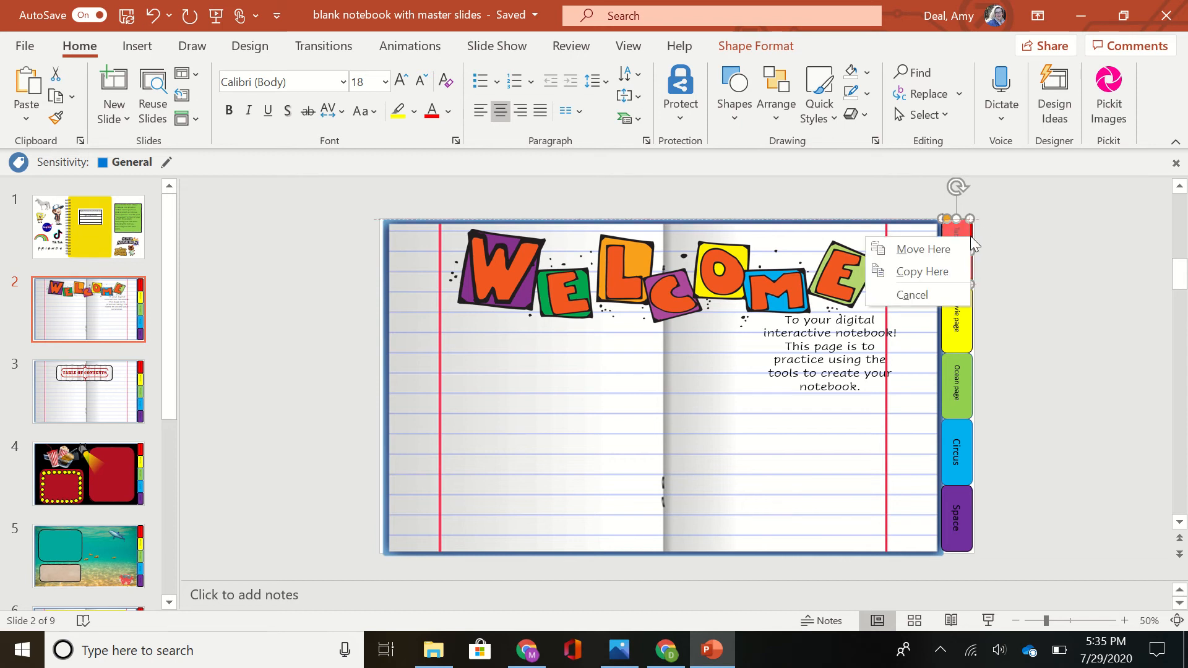
click(998, 264)
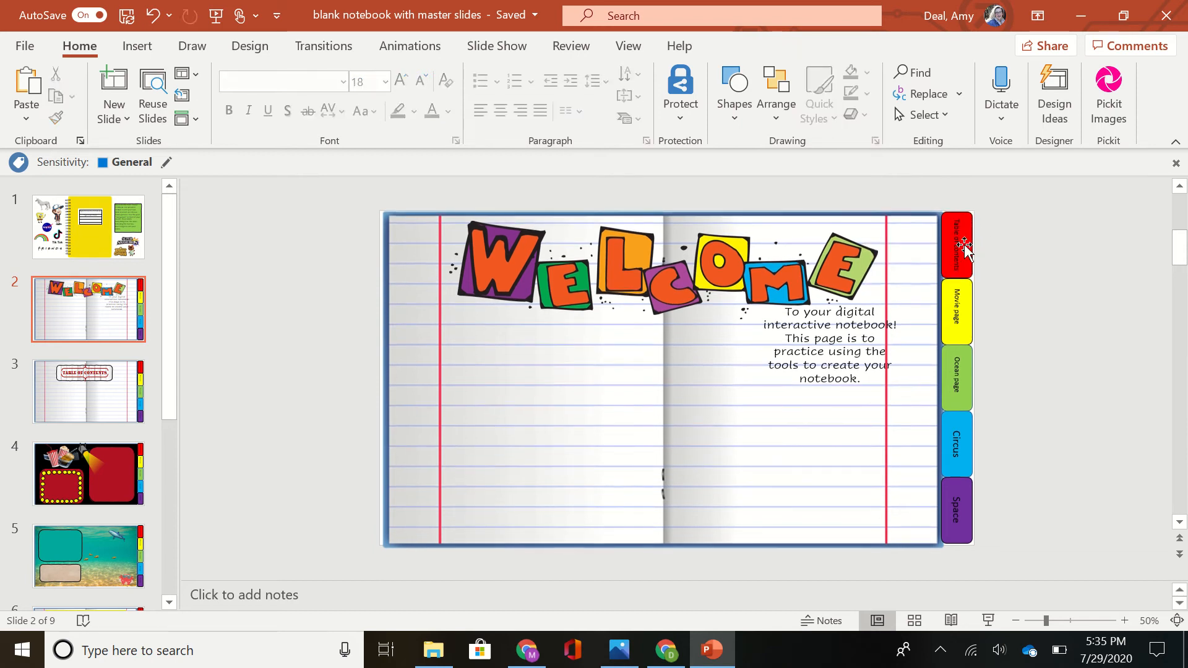
click(966, 242)
right_click(970, 239)
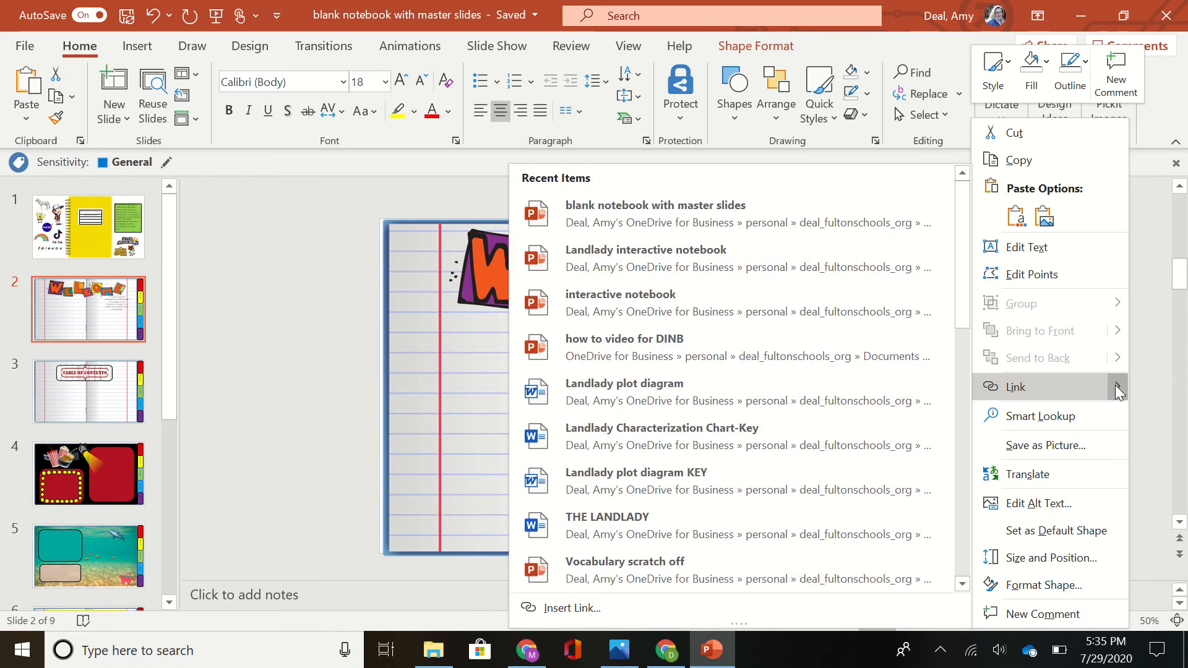
click(1026, 388)
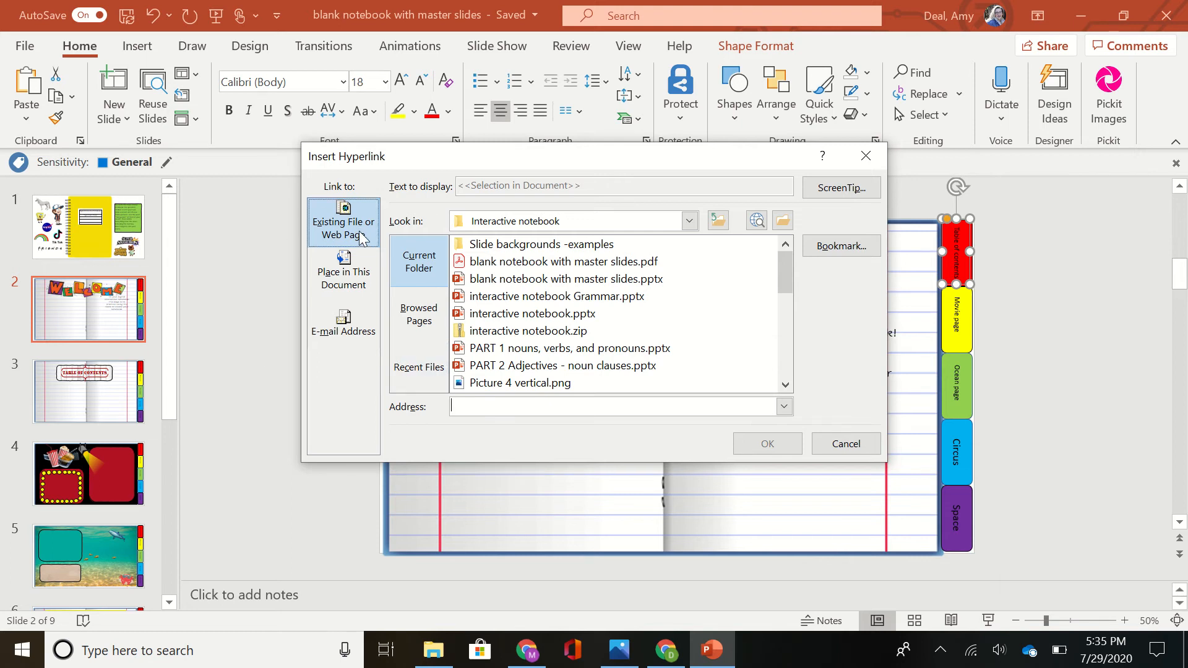
click(343, 286)
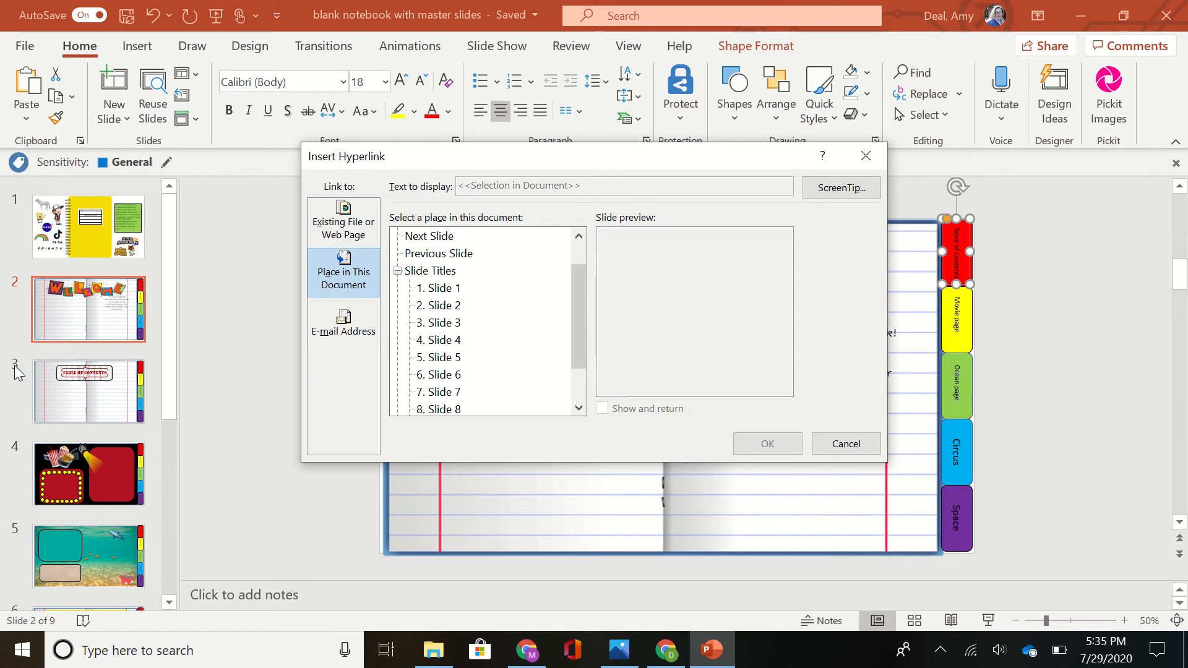
double_click(458, 323)
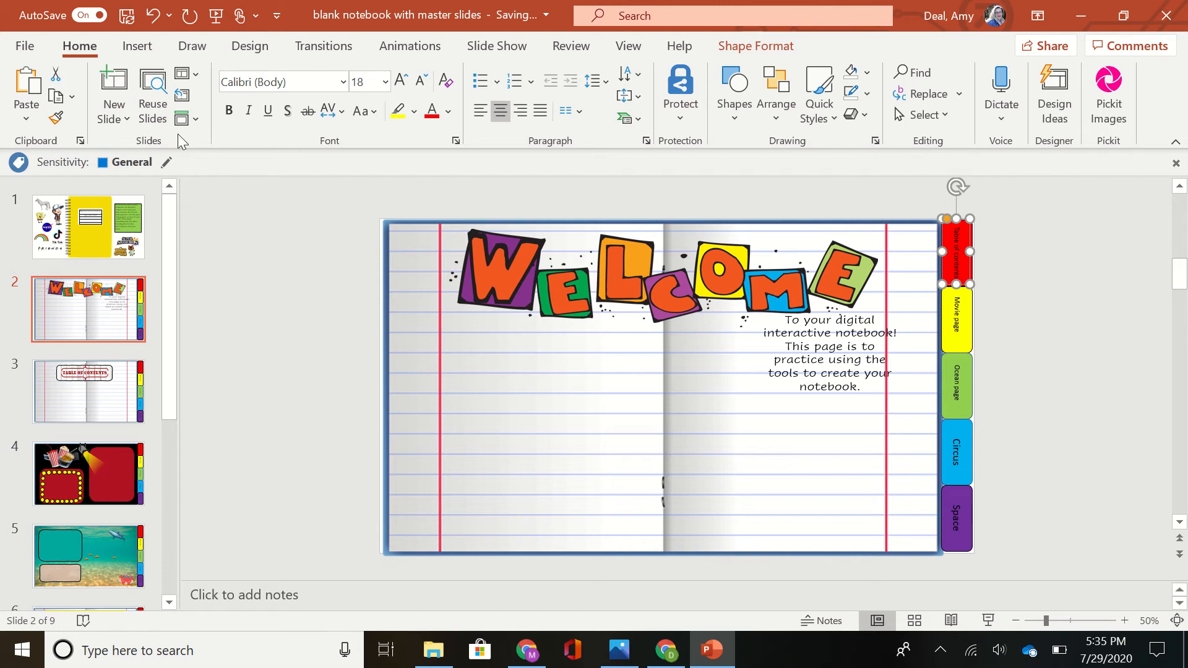
- Draw a rounded rectangle about 1.46" high and 0.57" wide over the yellow Movie page tab, with no fill and no outline
click(151, 57)
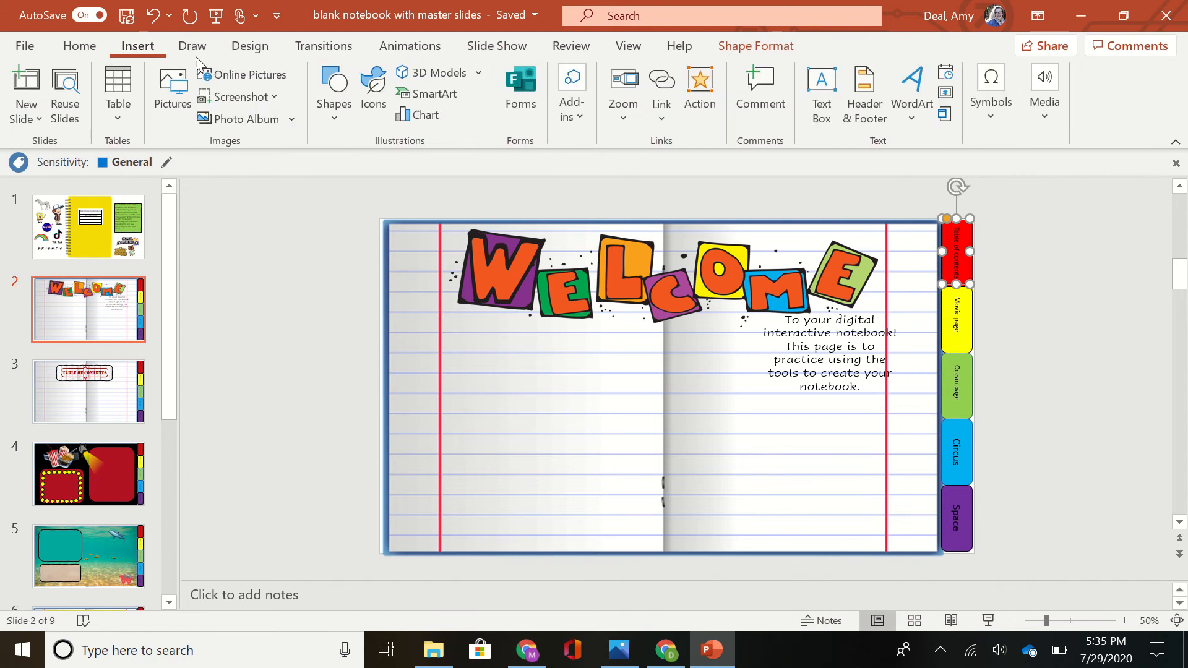
click(333, 90)
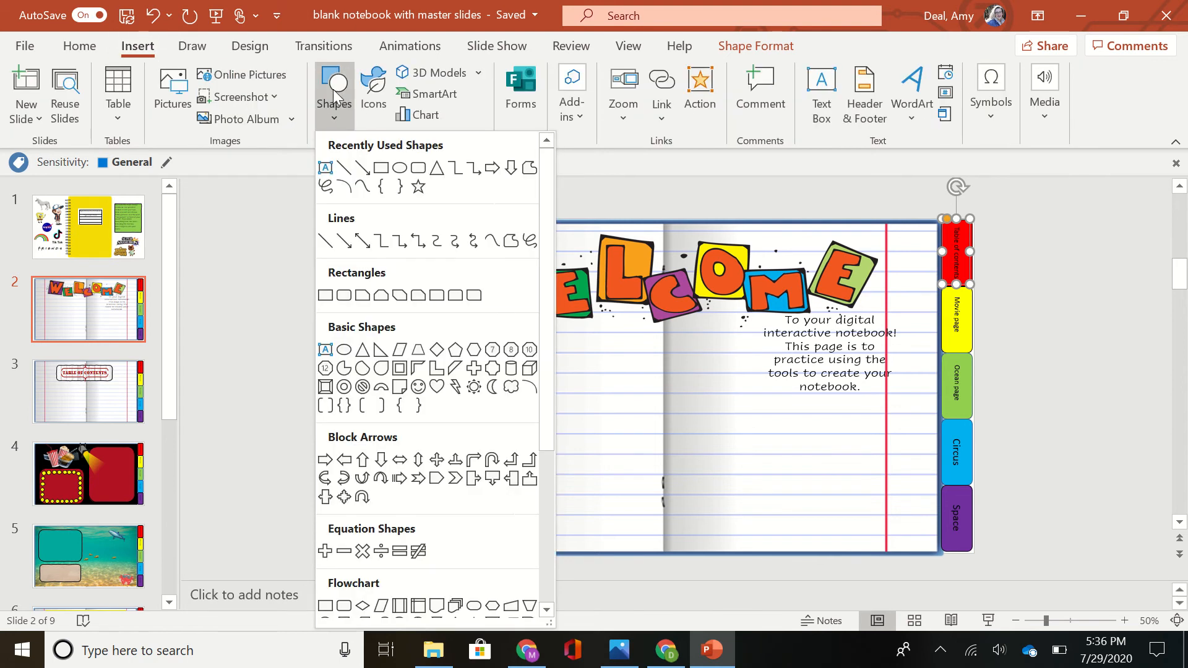
click(419, 172)
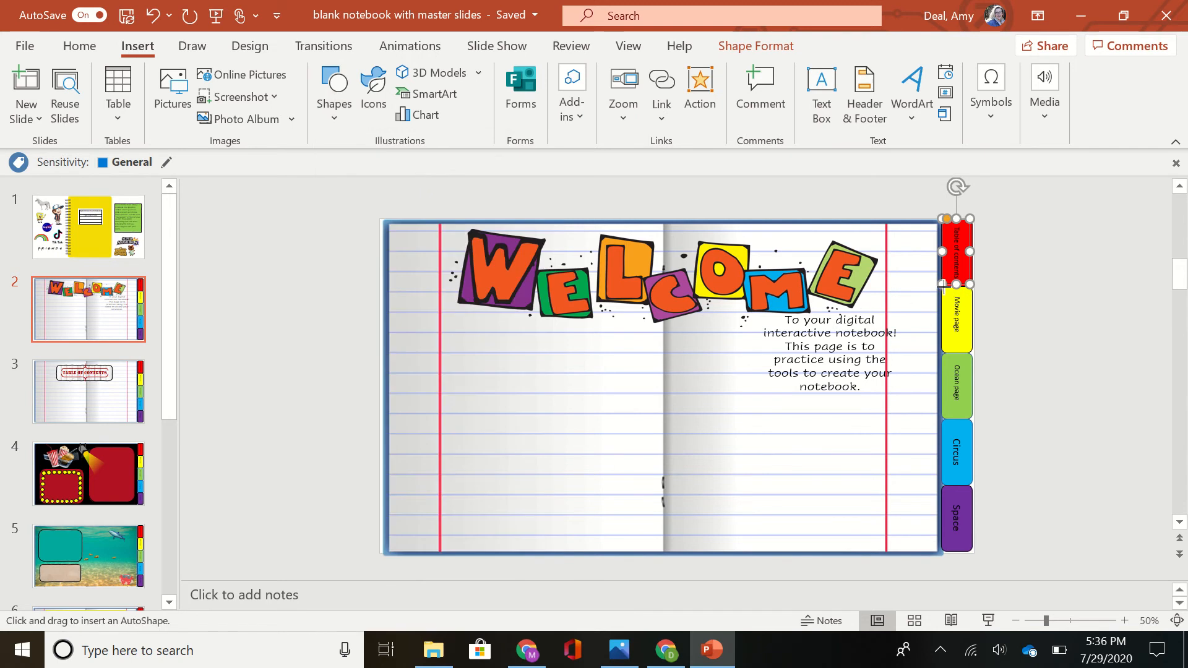
drag(945, 288, 970, 354)
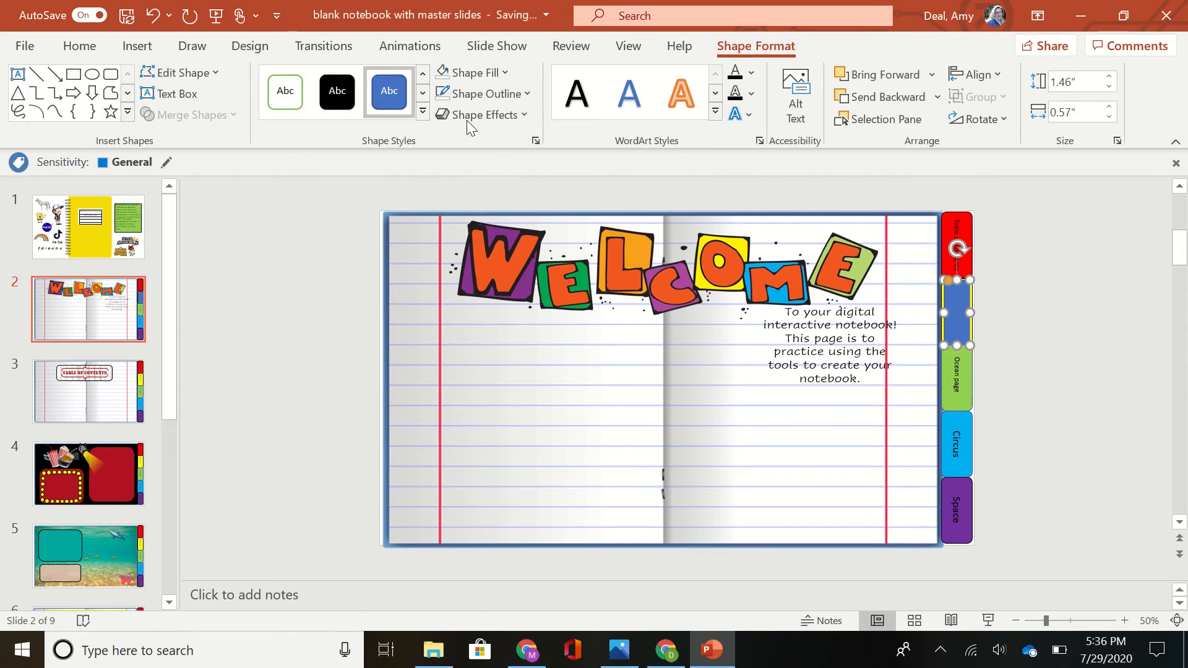
click(443, 73)
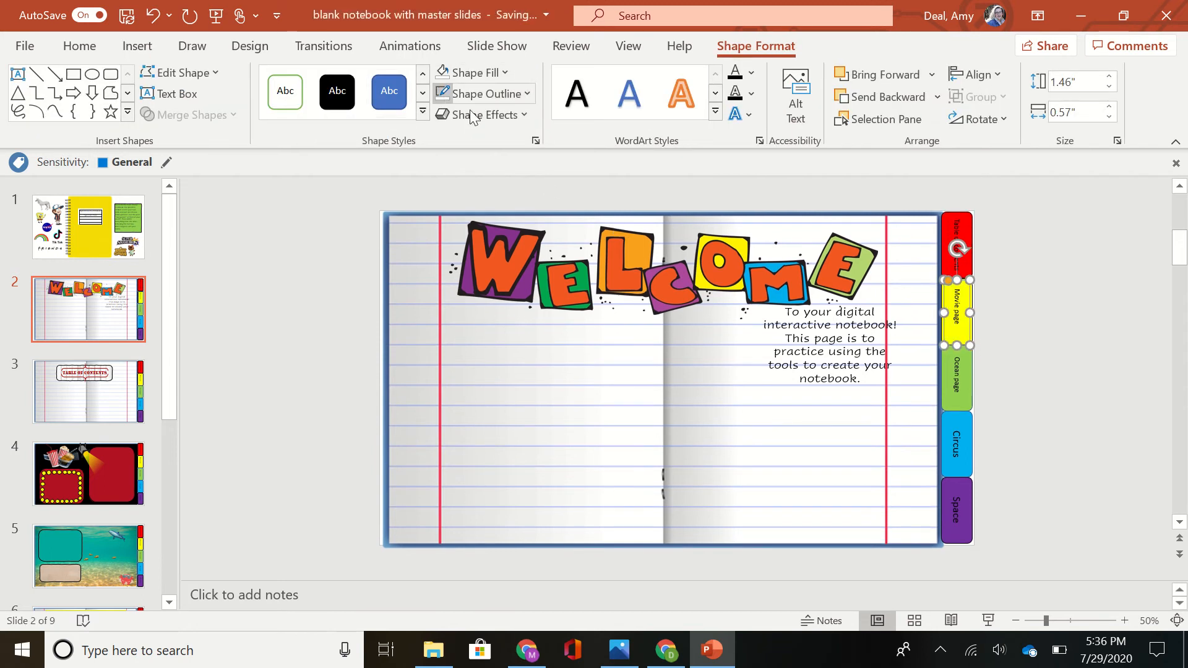
- Link the transparent shape over the Movie page tab to Slide 4 in this document
right_click(971, 299)
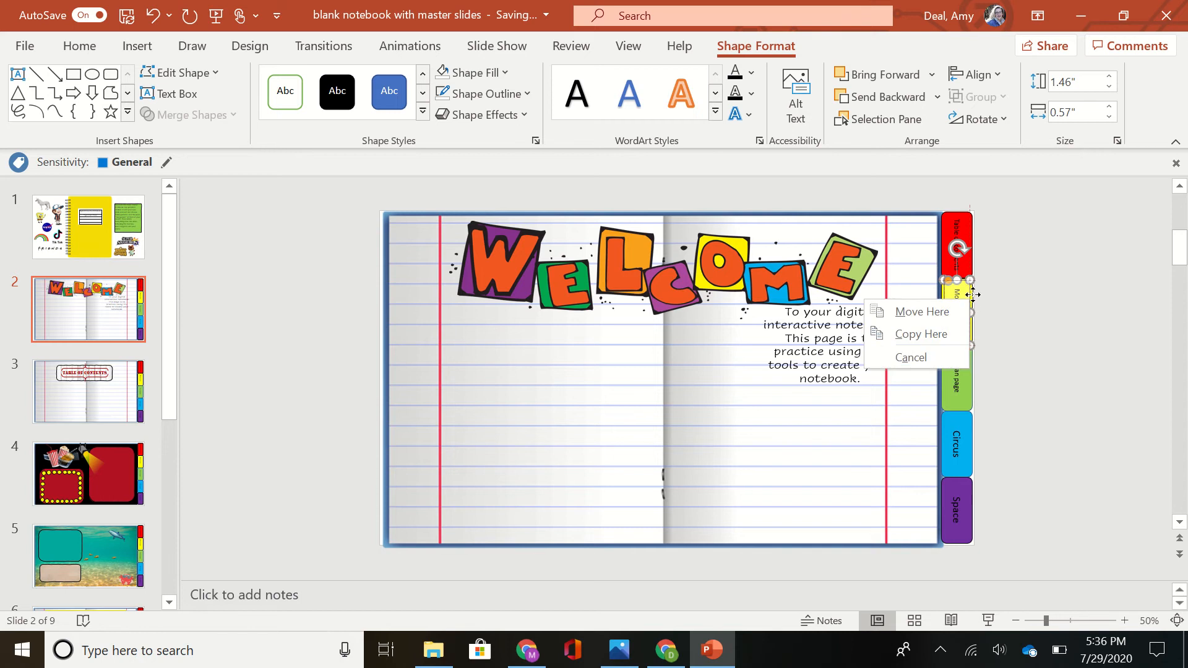
right_click(975, 300)
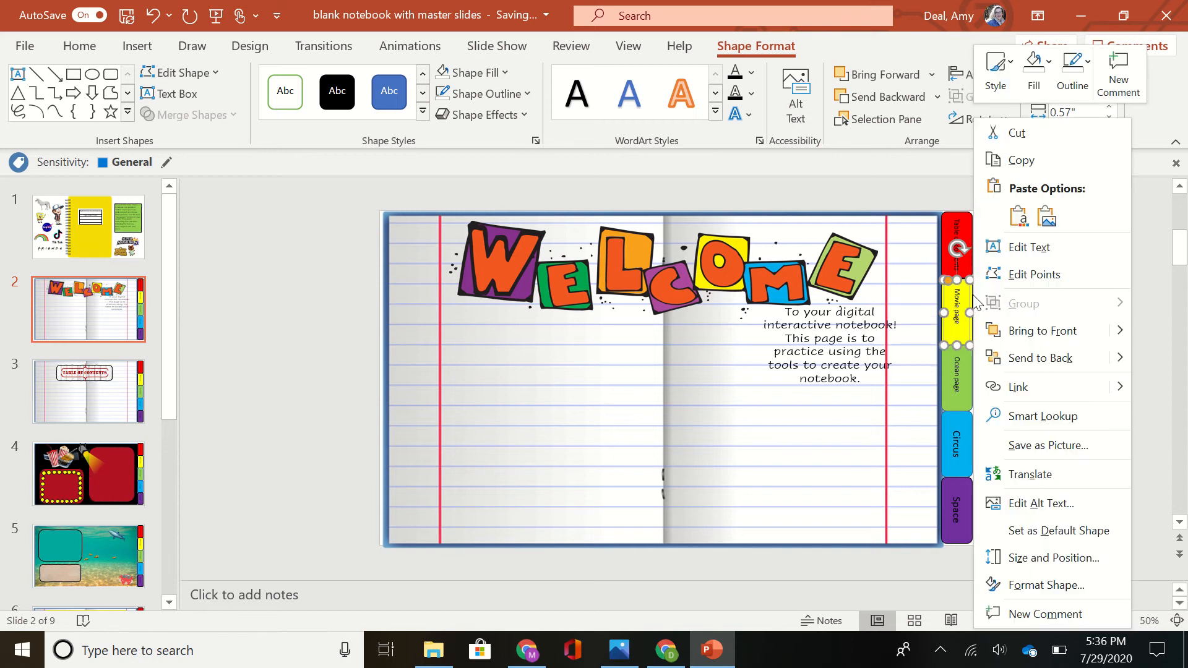
click(1019, 386)
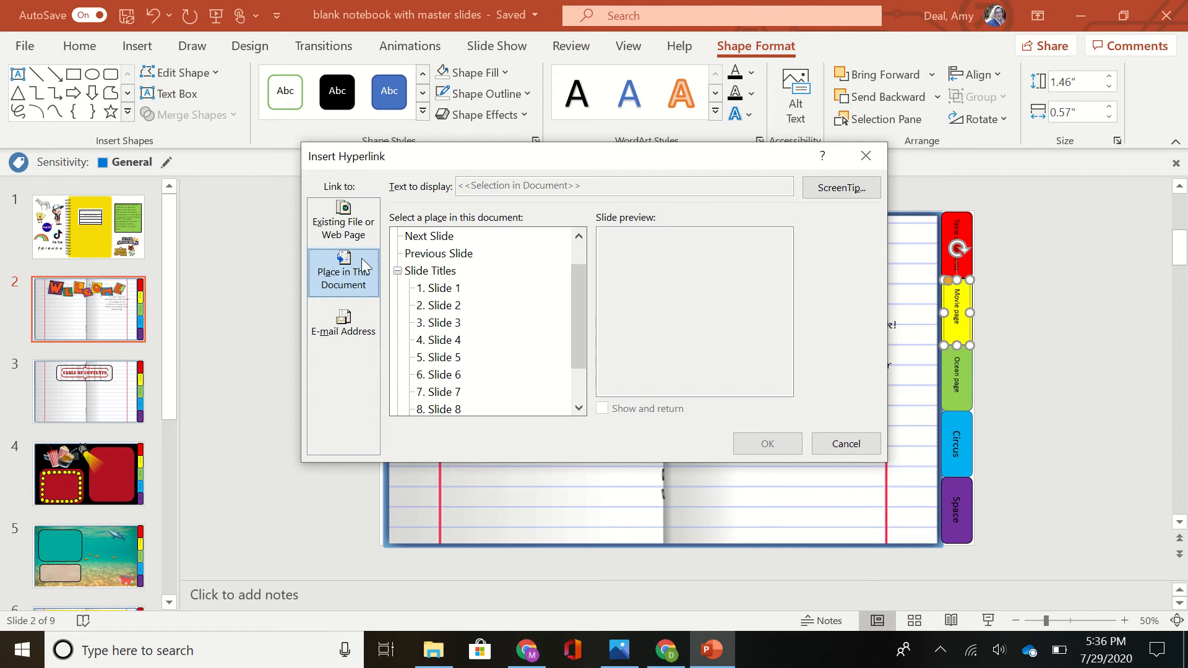
double_click(450, 339)
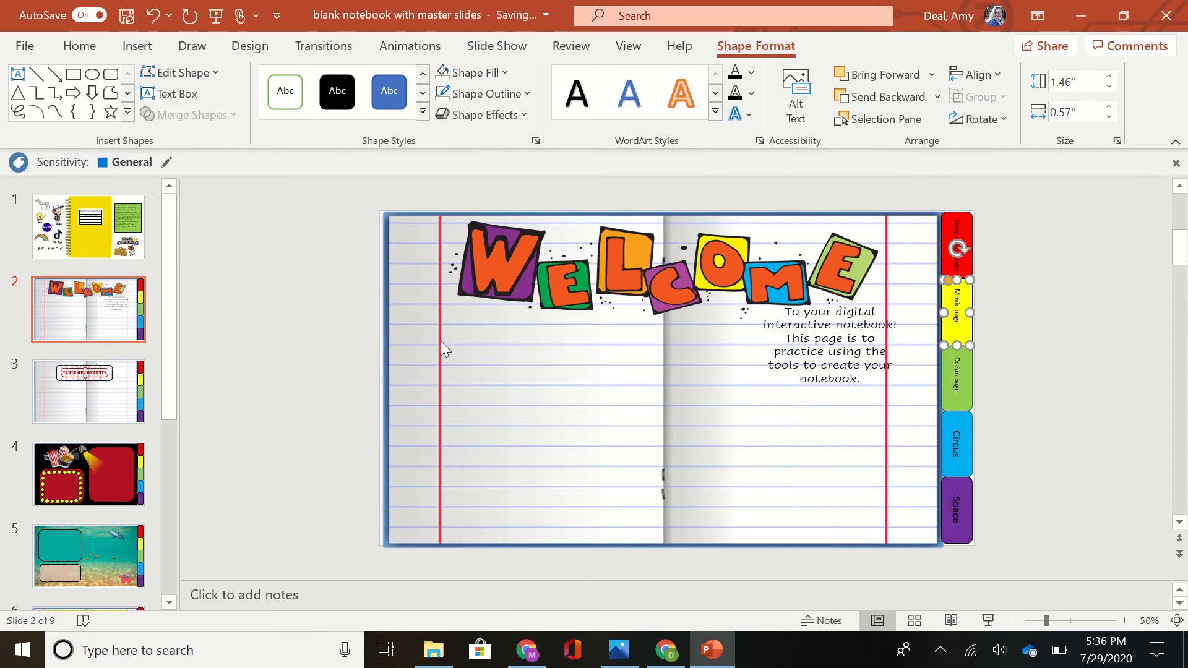
click(321, 266)
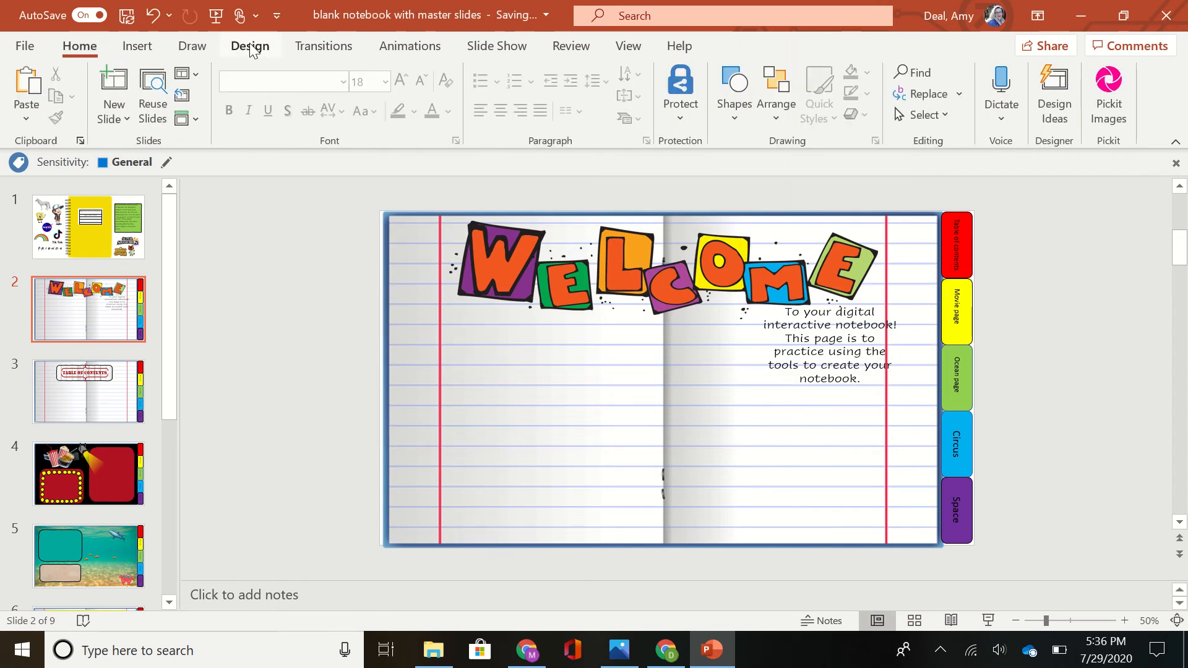
- Draw a rounded rectangle about 1.36" high and 0.57" wide over the green Ocean page tab, with no fill and no outline
click(137, 46)
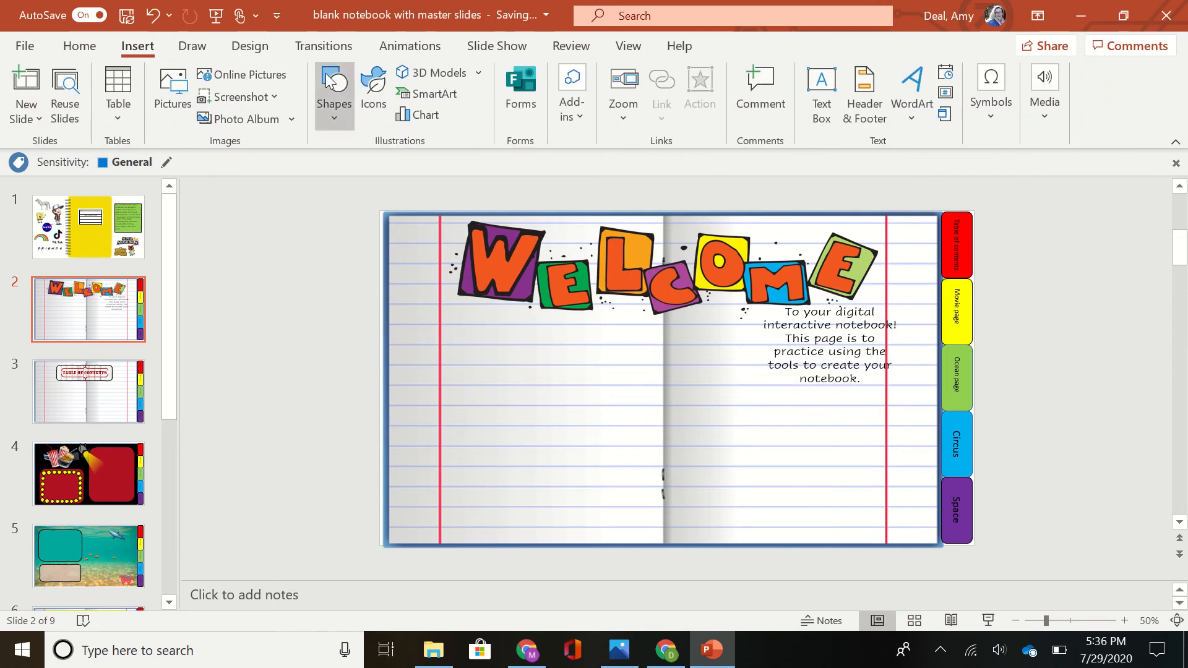
click(334, 93)
click(418, 167)
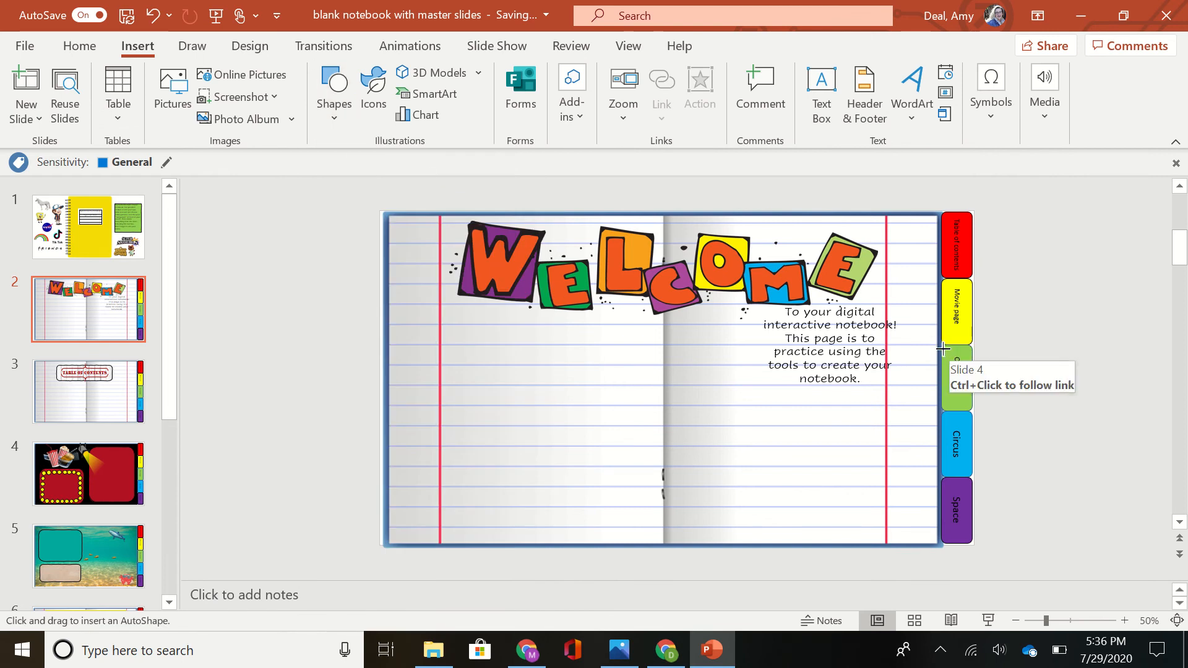
drag(943, 350, 968, 406)
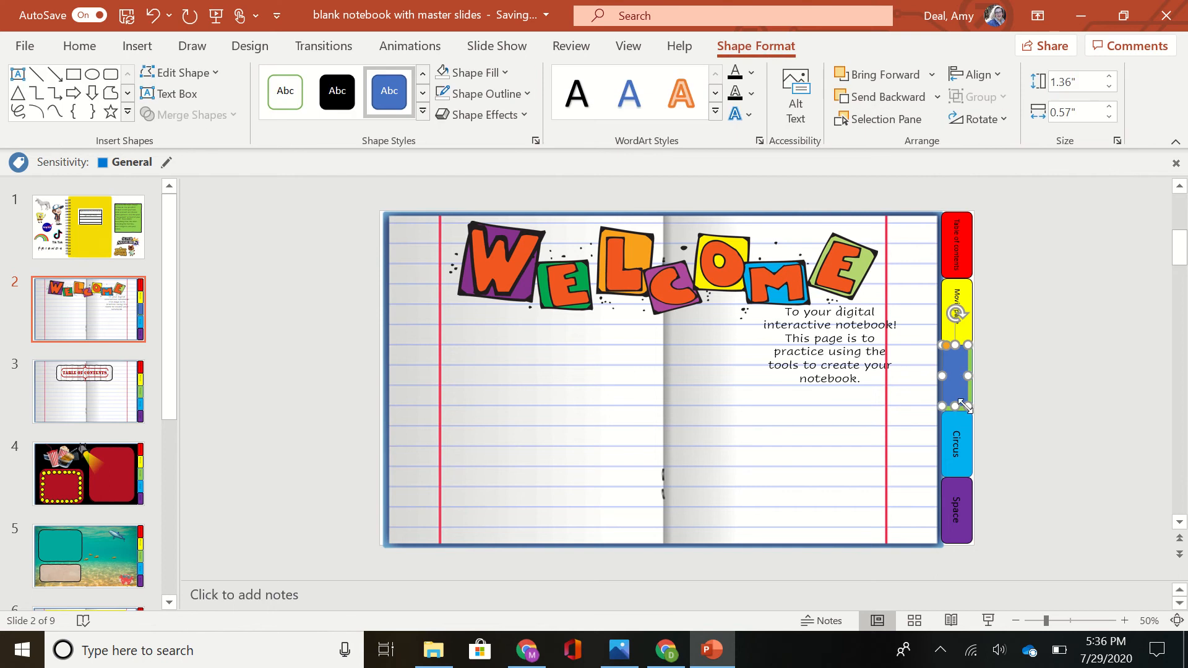
click(458, 73)
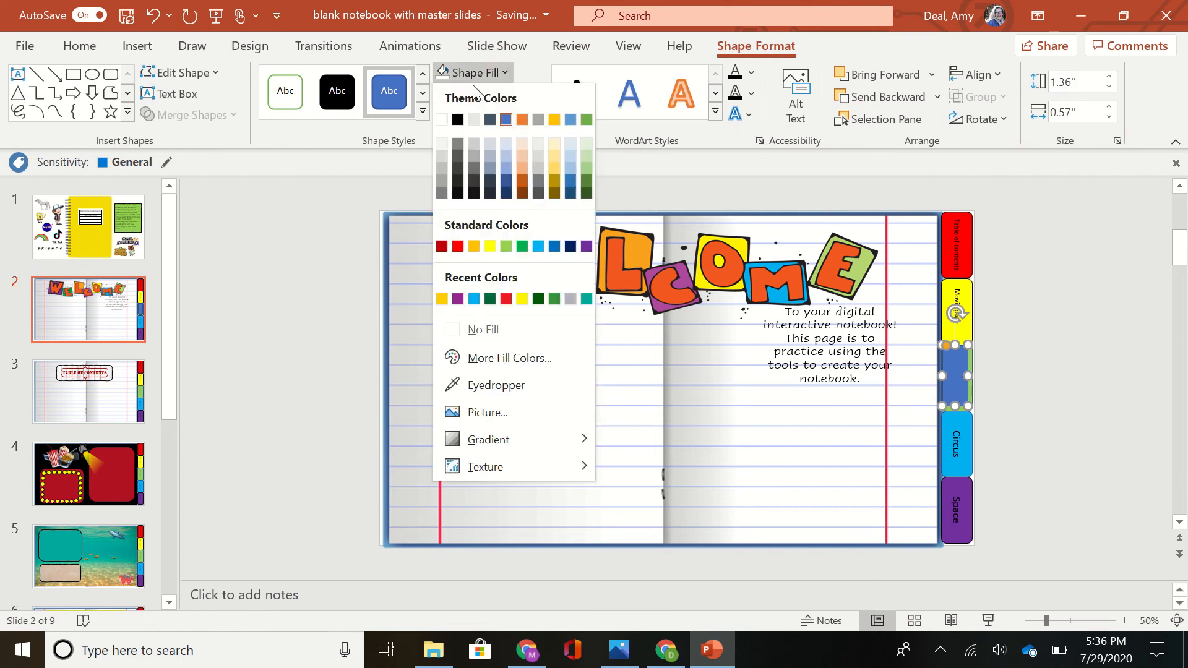
click(458, 329)
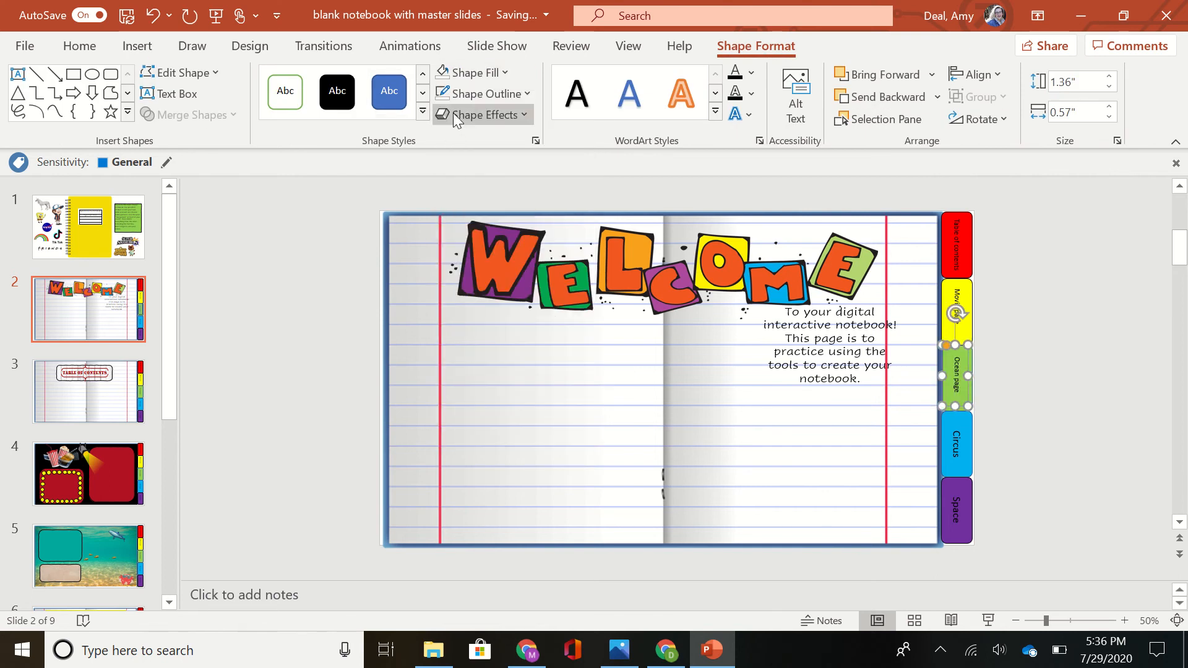
click(457, 95)
click(459, 348)
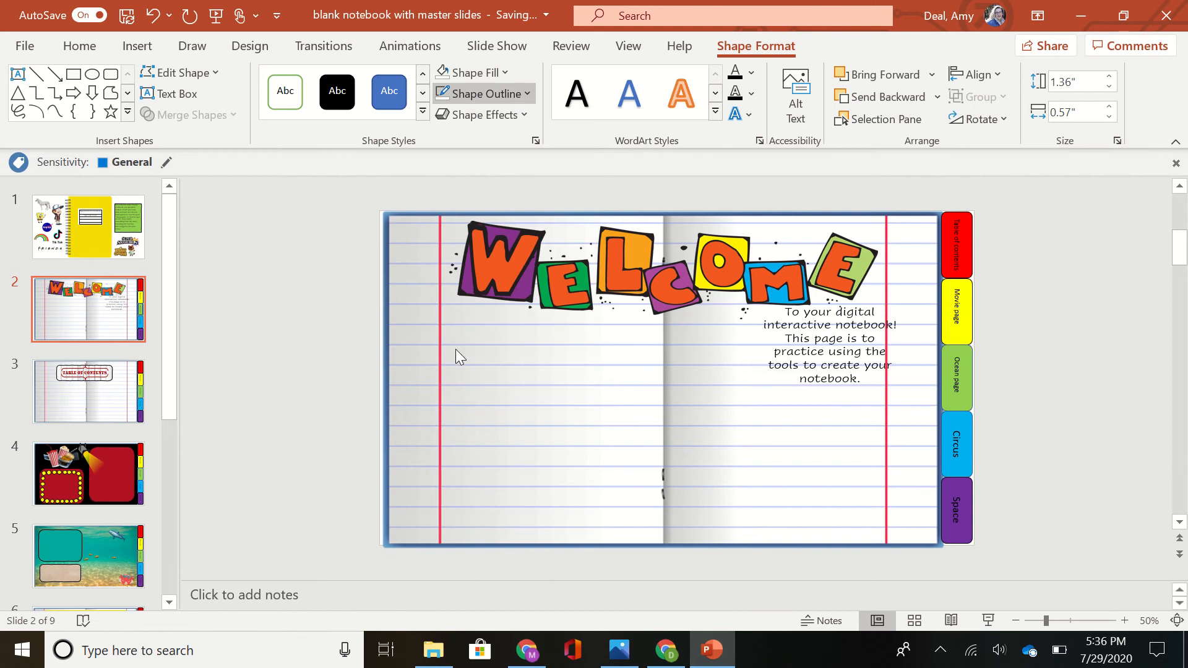
- Link the transparent shape over the Ocean page tab to Slide 5 in this document
right_click(973, 358)
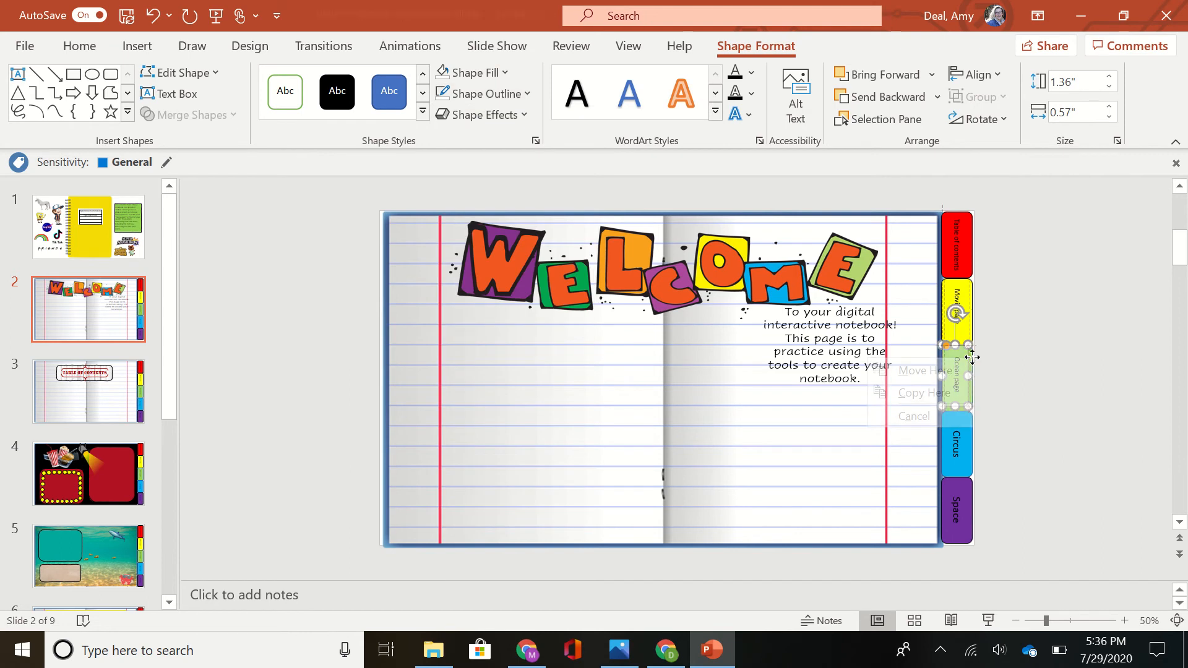
click(1013, 350)
click(970, 369)
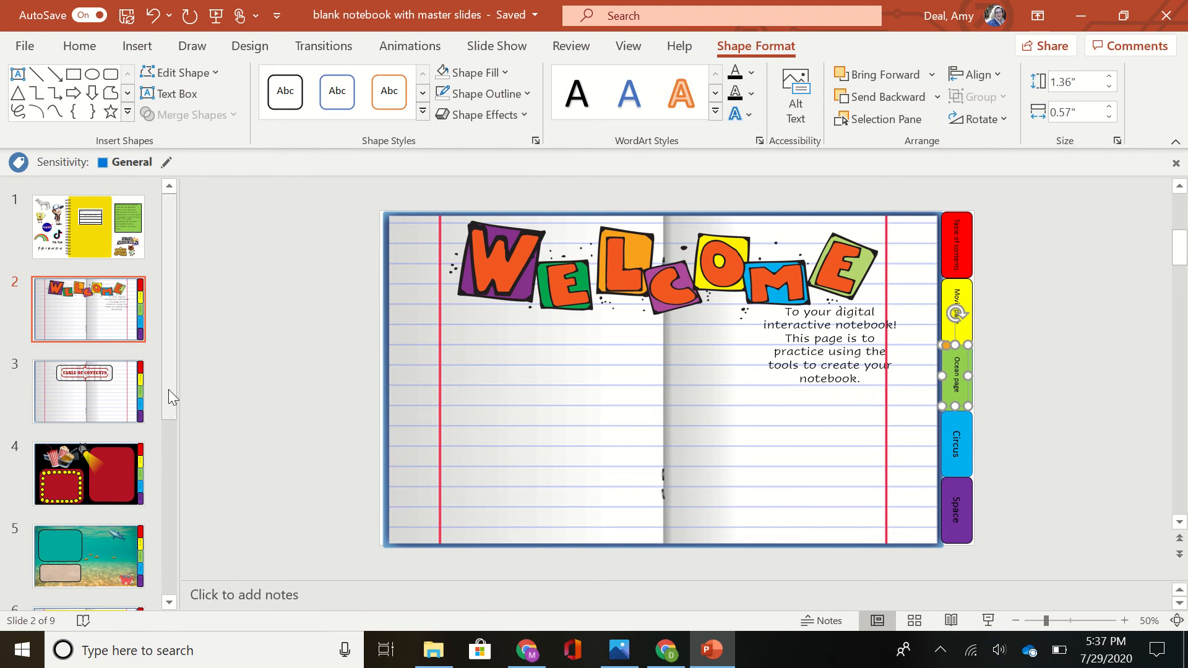
drag(168, 389, 163, 495)
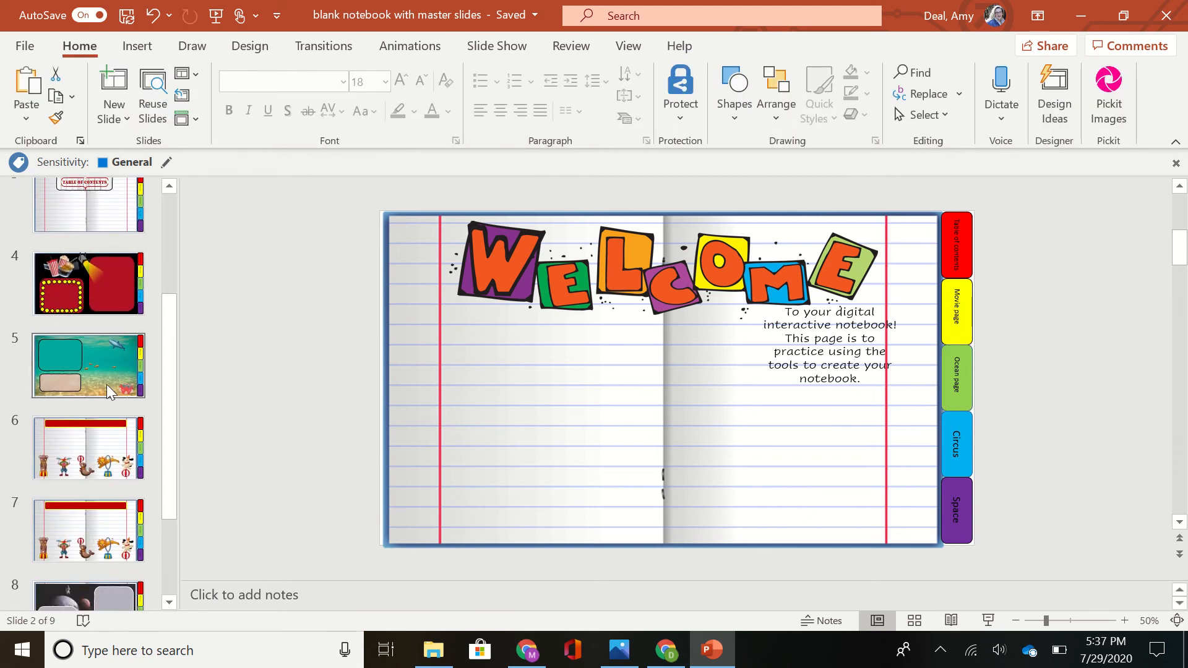
click(970, 375)
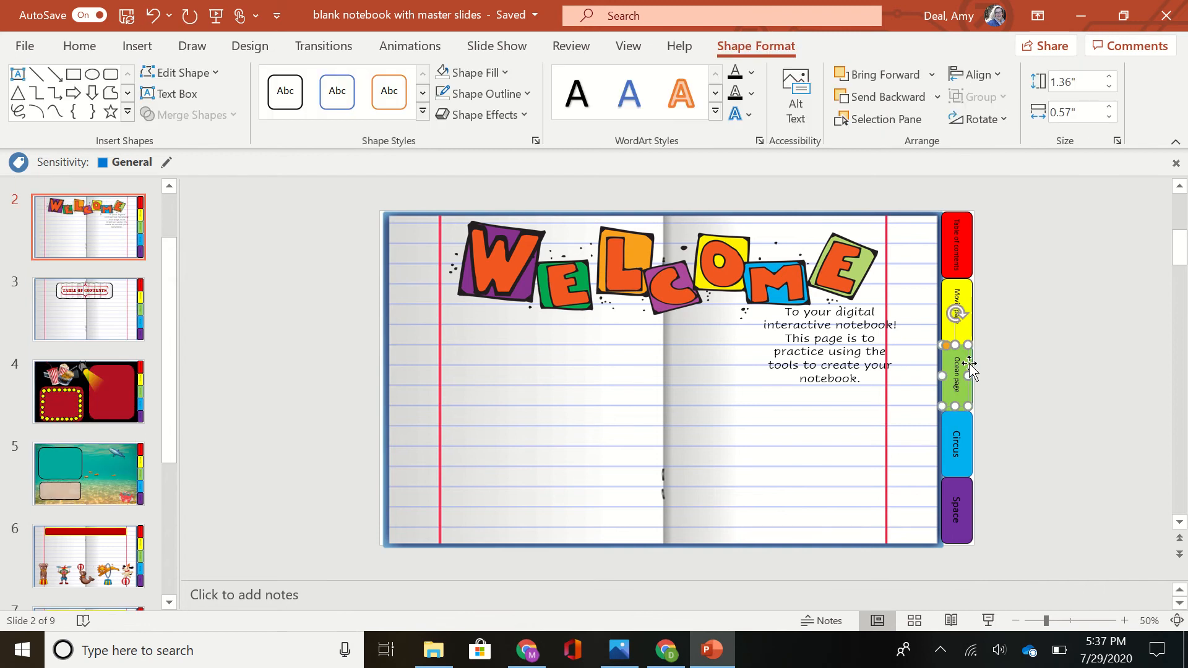
right_click(969, 365)
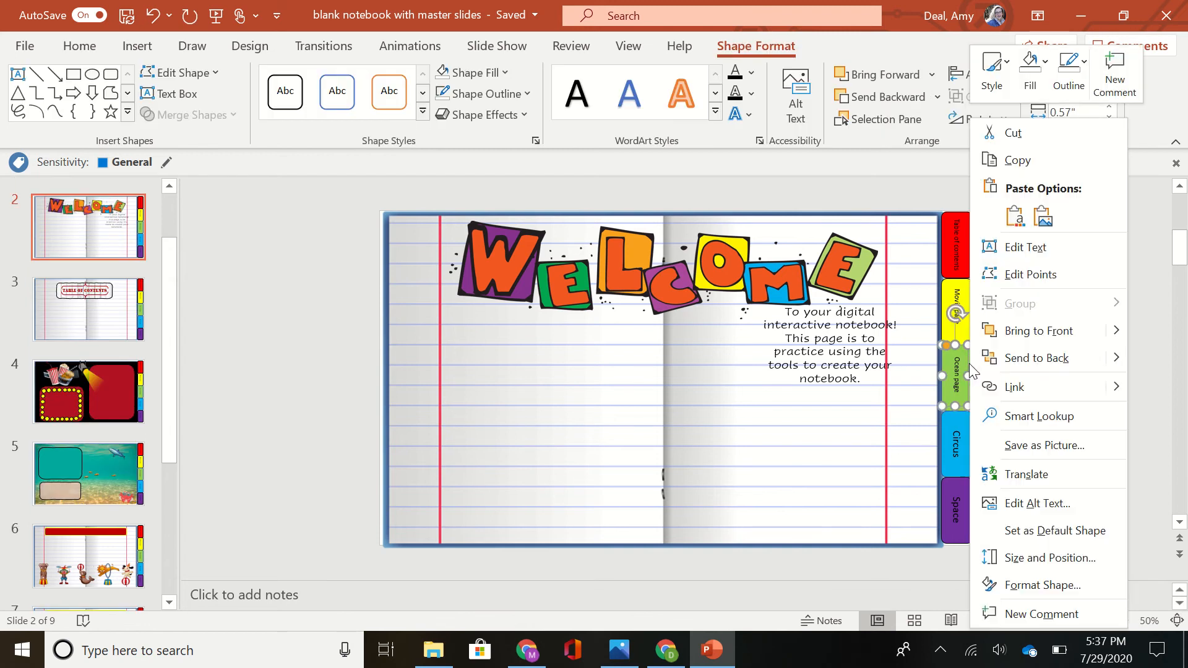
click(1009, 386)
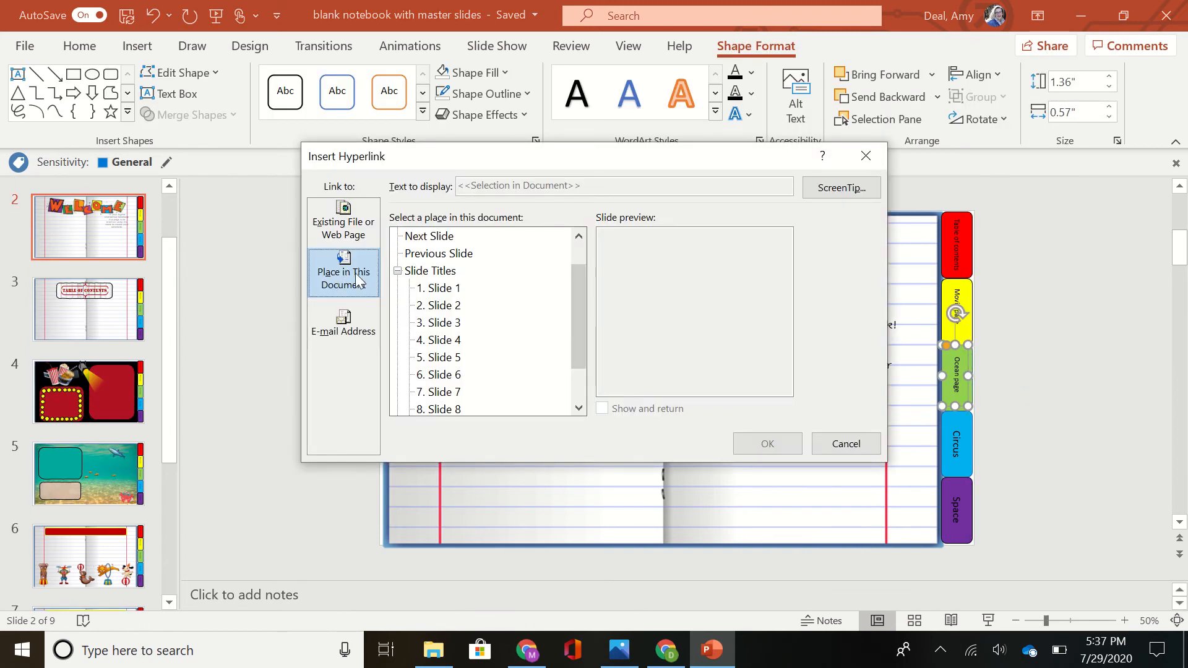
double_click(457, 357)
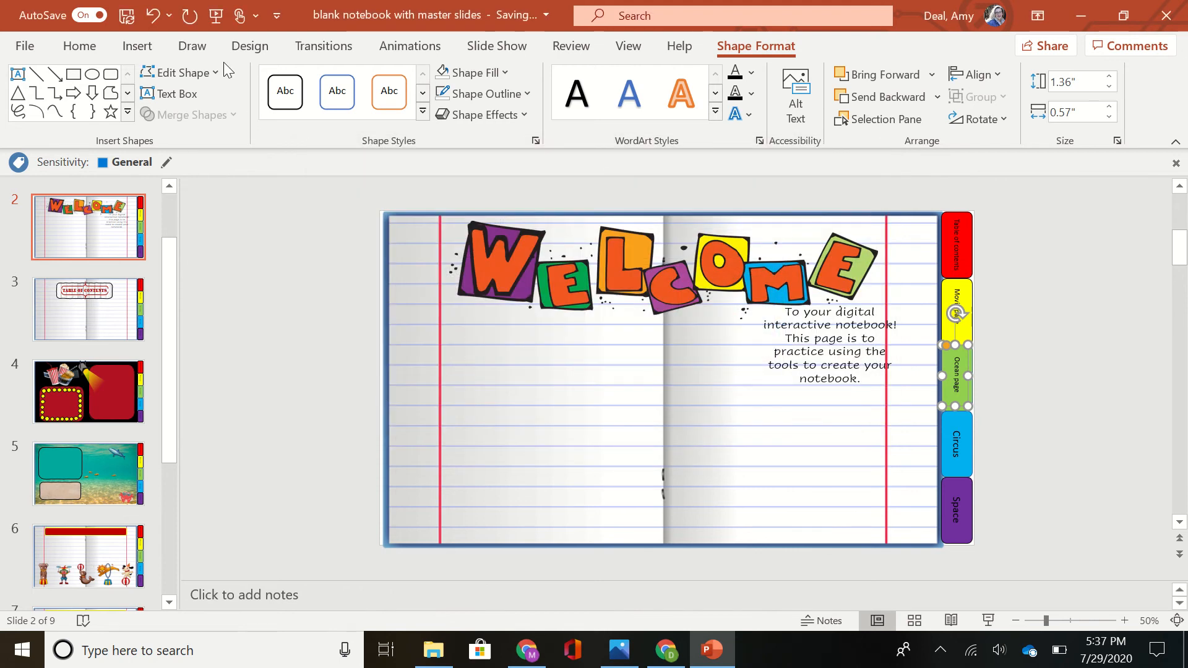
- Draw a rounded rectangle about 1.46" high and 0.57" wide over the blue Circus tab, with no fill and no outline
click(145, 52)
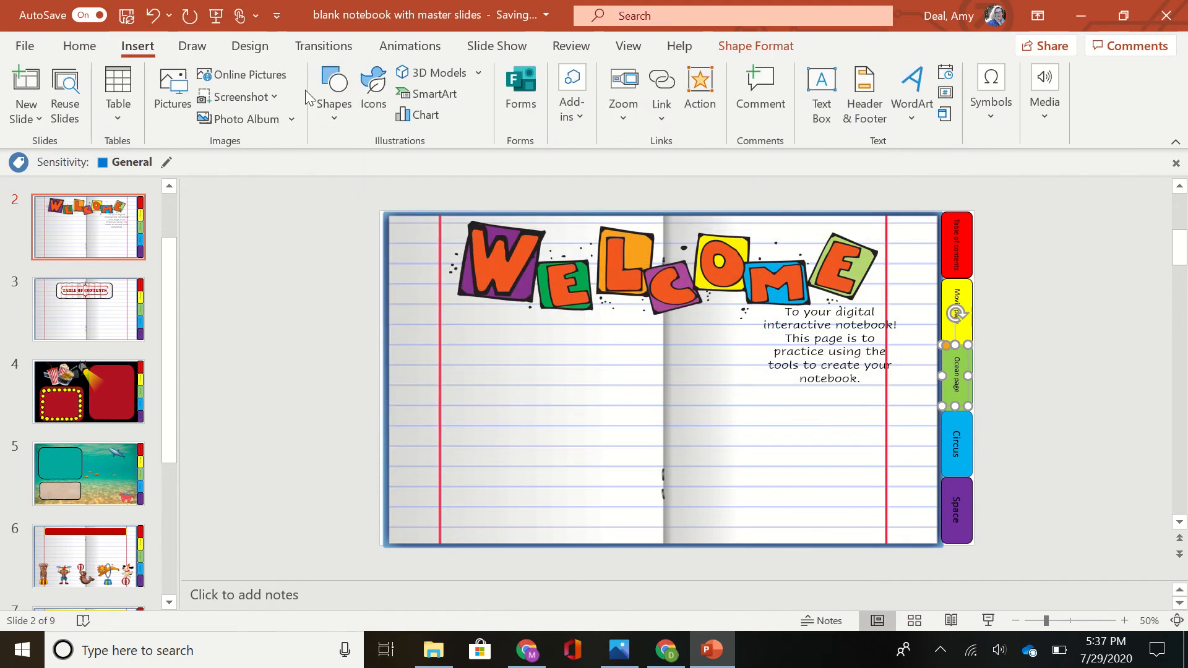
click(334, 99)
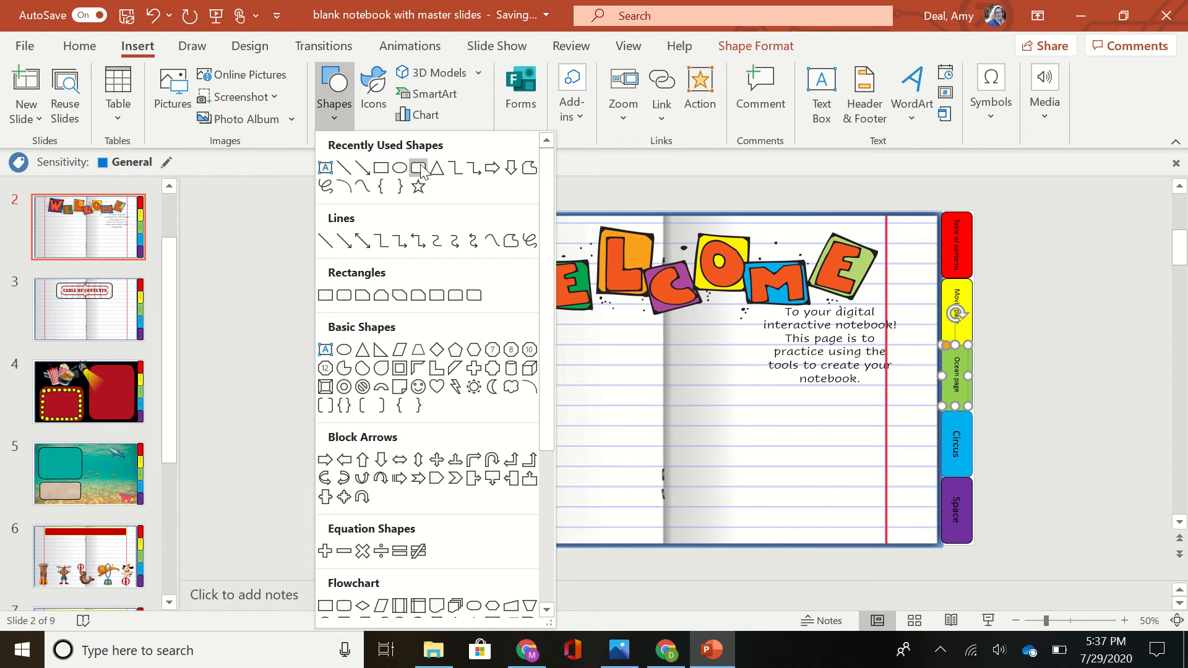
click(402, 169)
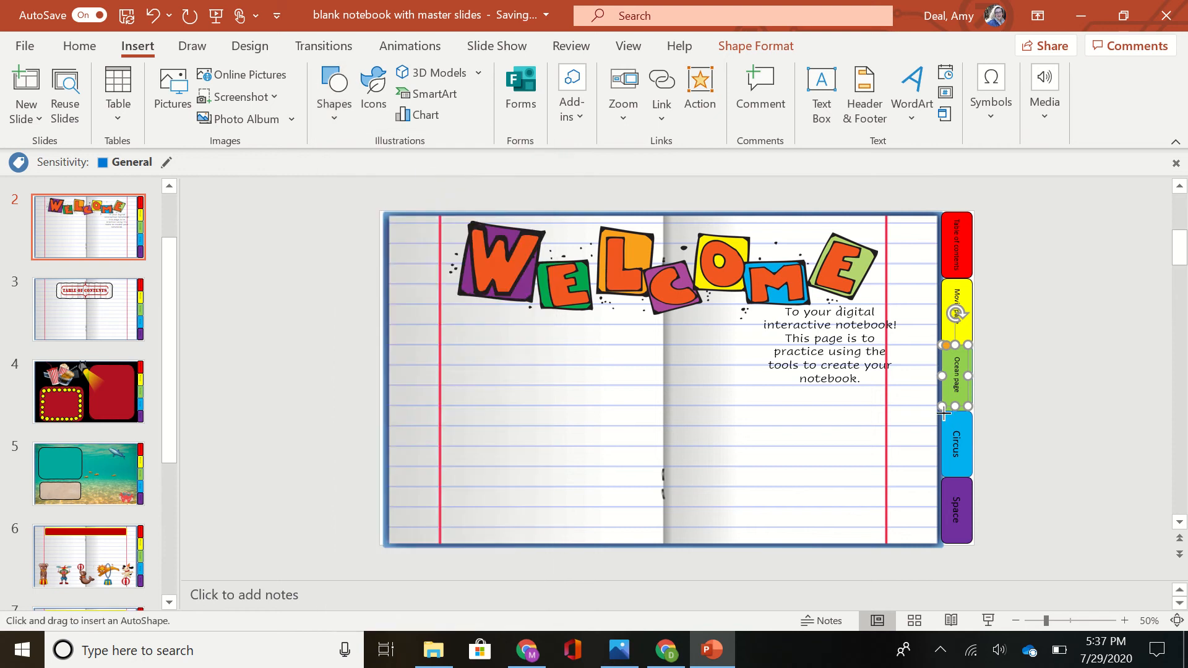
drag(943, 413, 967, 475)
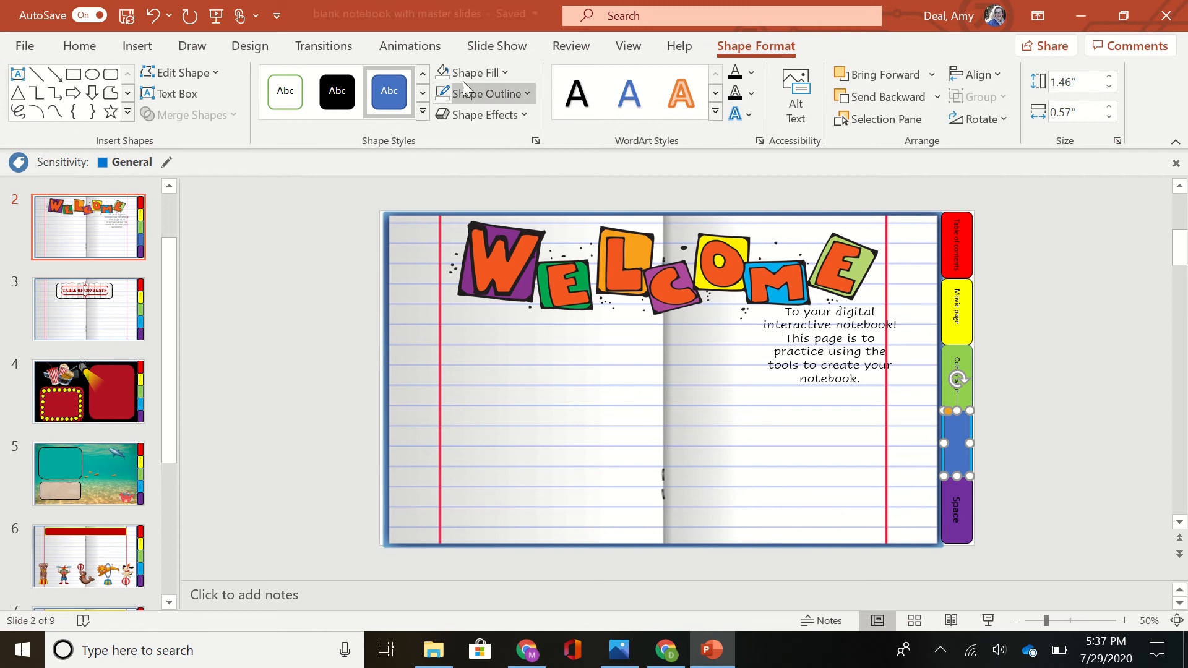
click(443, 72)
click(443, 93)
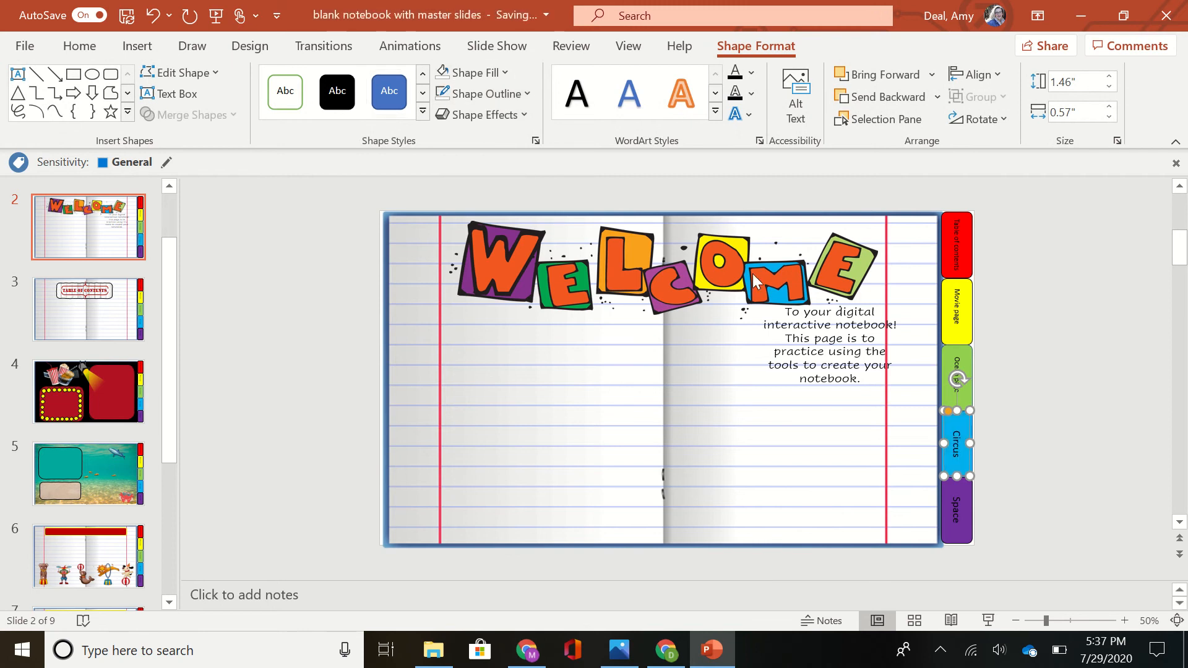
- Link the transparent shape over the Circus tab to Slide 6 in this document
right_click(972, 464)
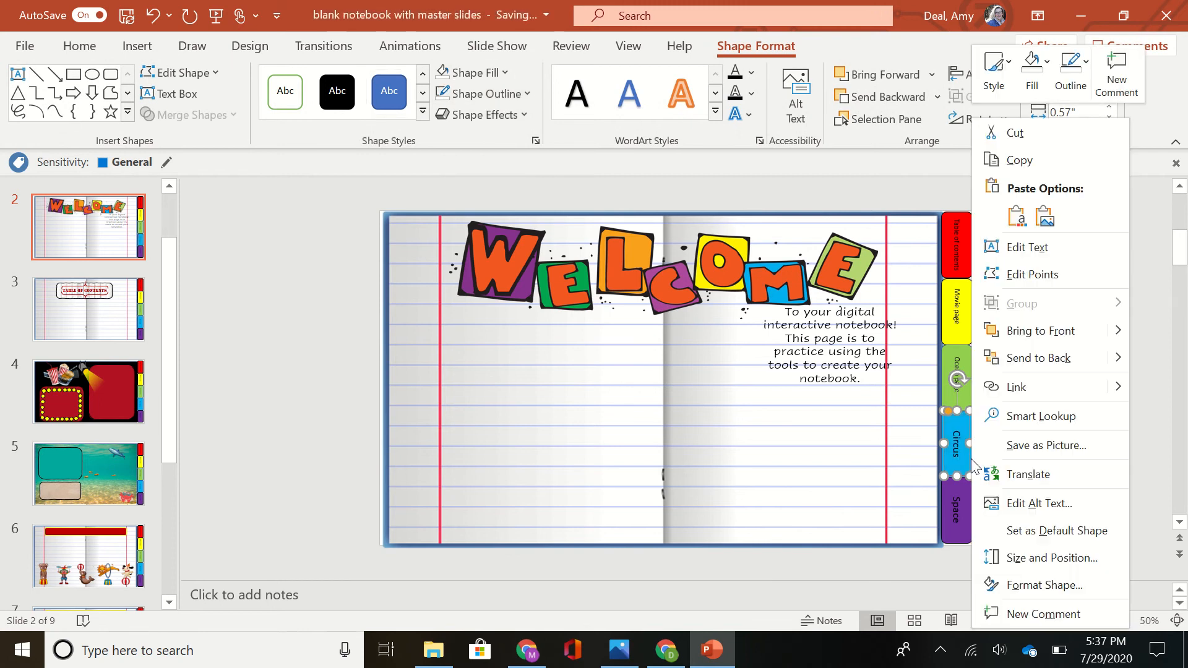
click(1016, 388)
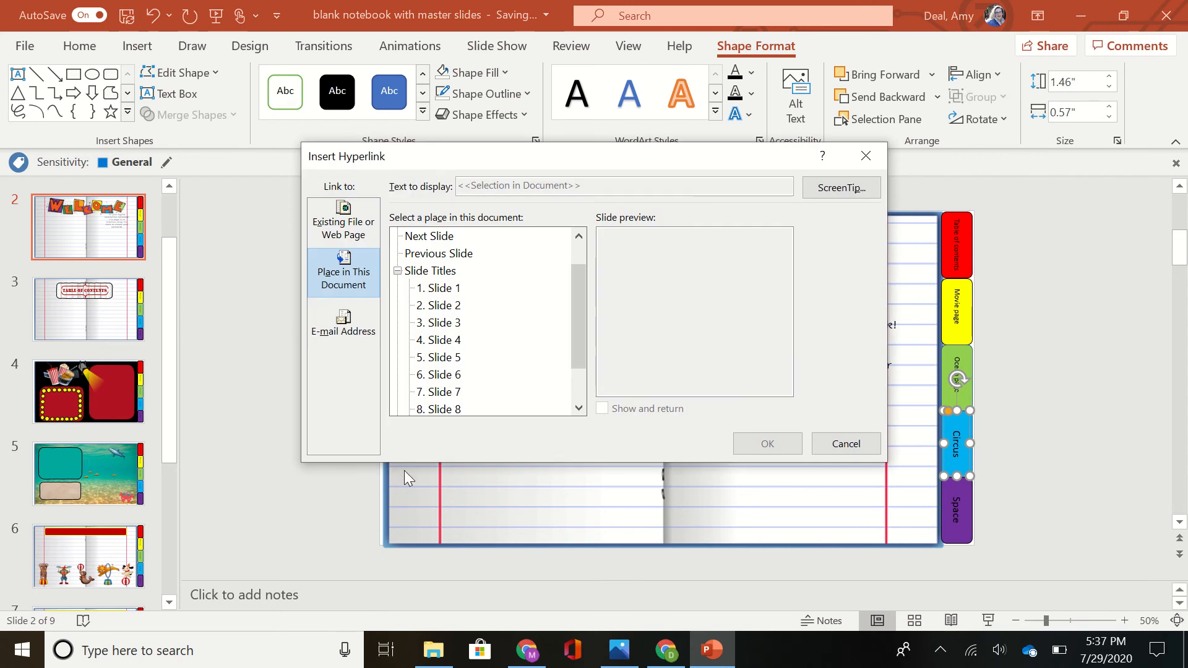
double_click(454, 376)
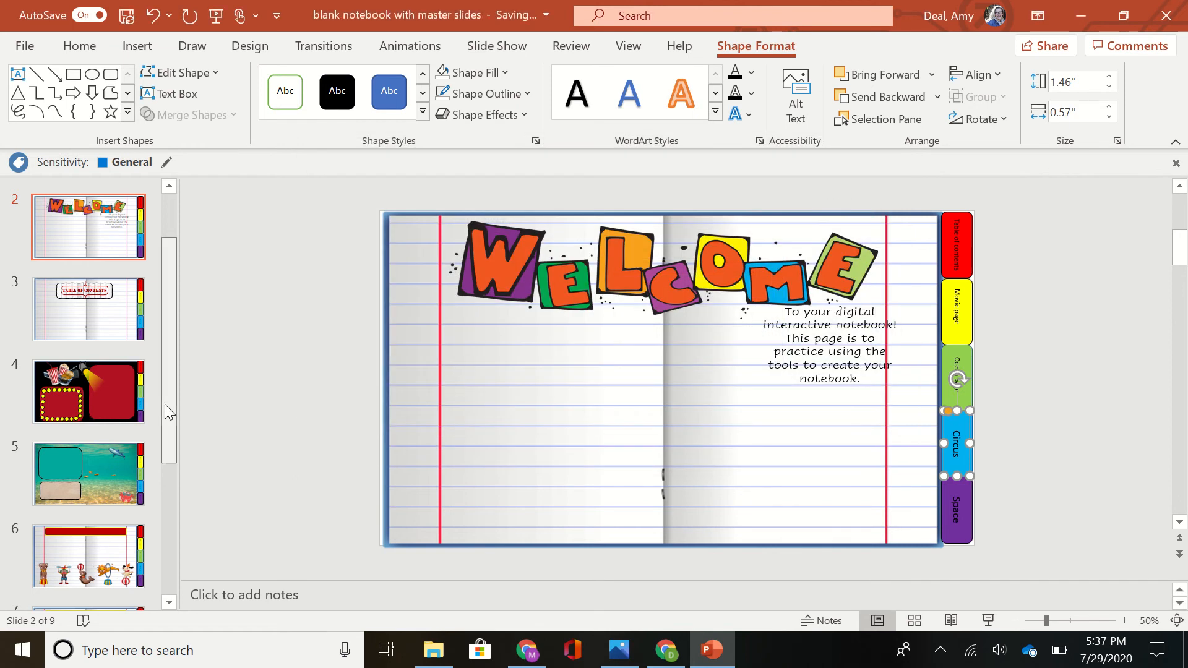
- Draw a rounded rectangle about 1.47" high and 0.71" wide over the purple Space tab, with no fill and no outline
drag(165, 404, 173, 493)
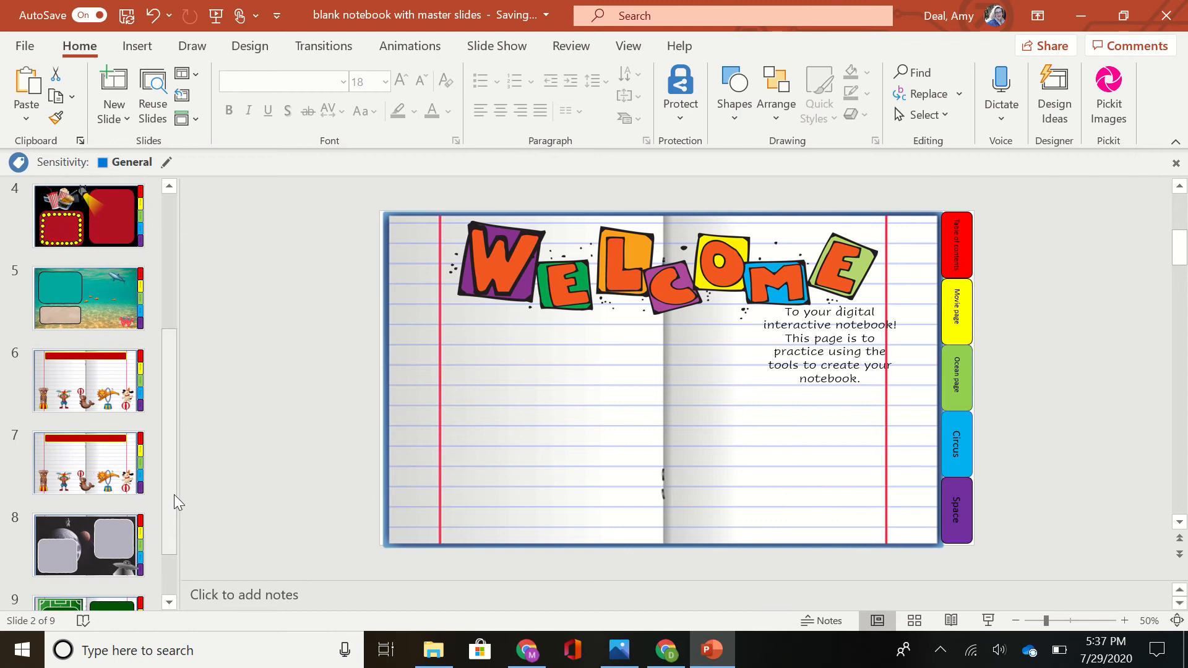
drag(173, 494, 179, 520)
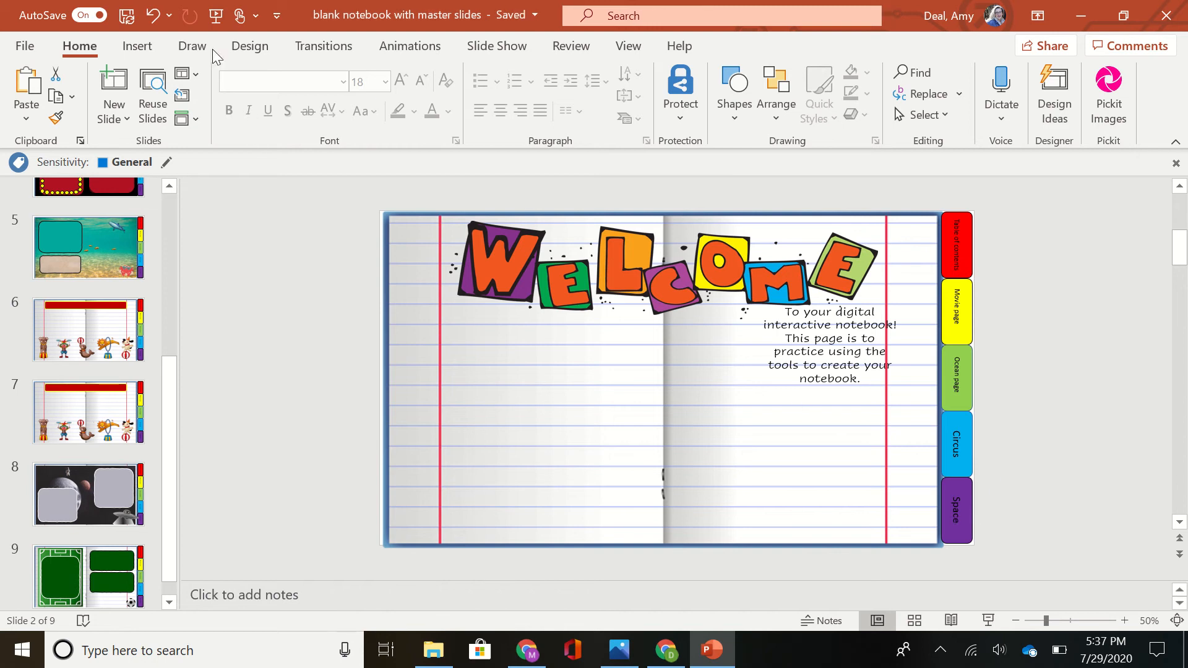
click(137, 46)
click(334, 93)
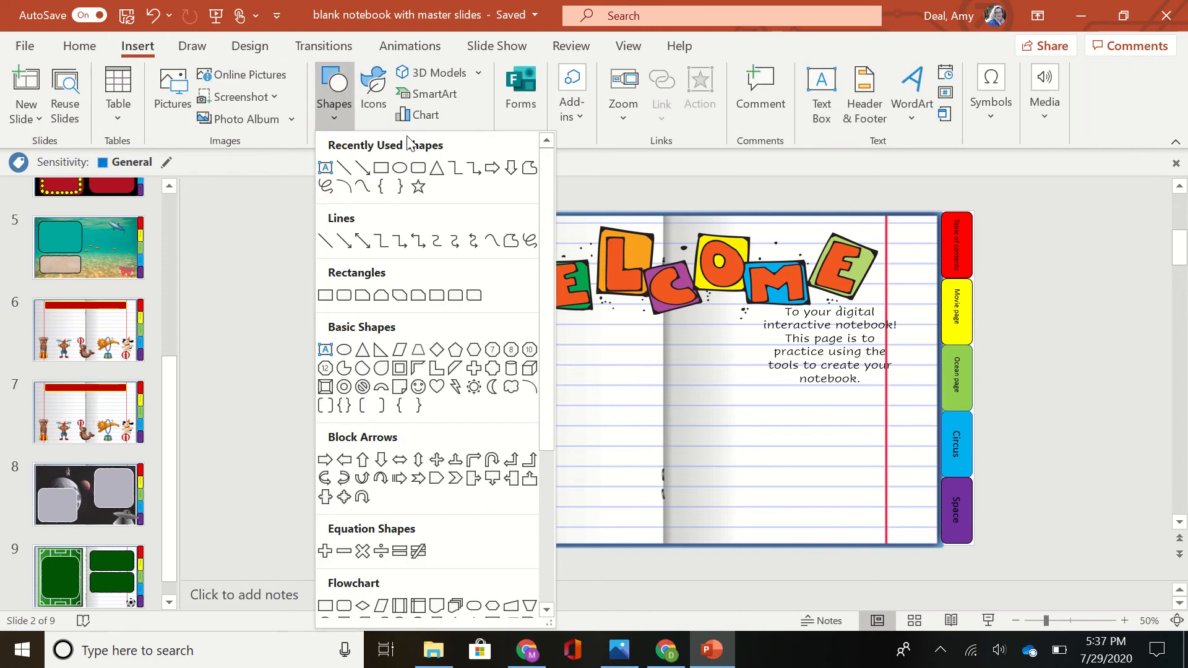
click(419, 168)
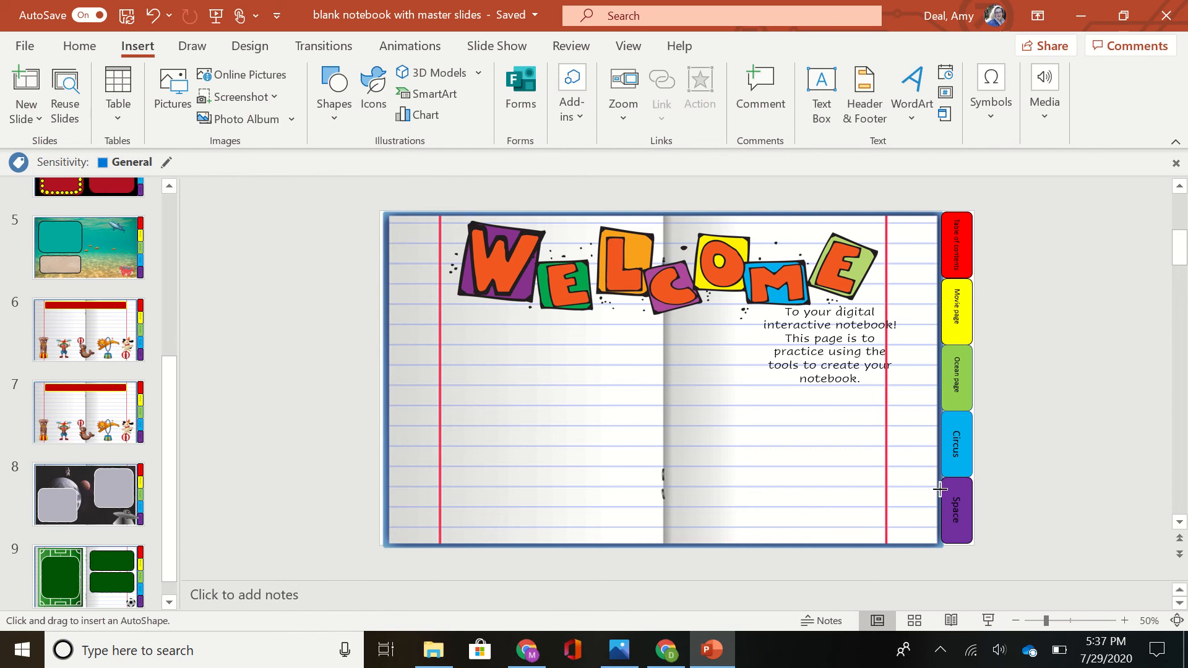
drag(940, 490, 974, 542)
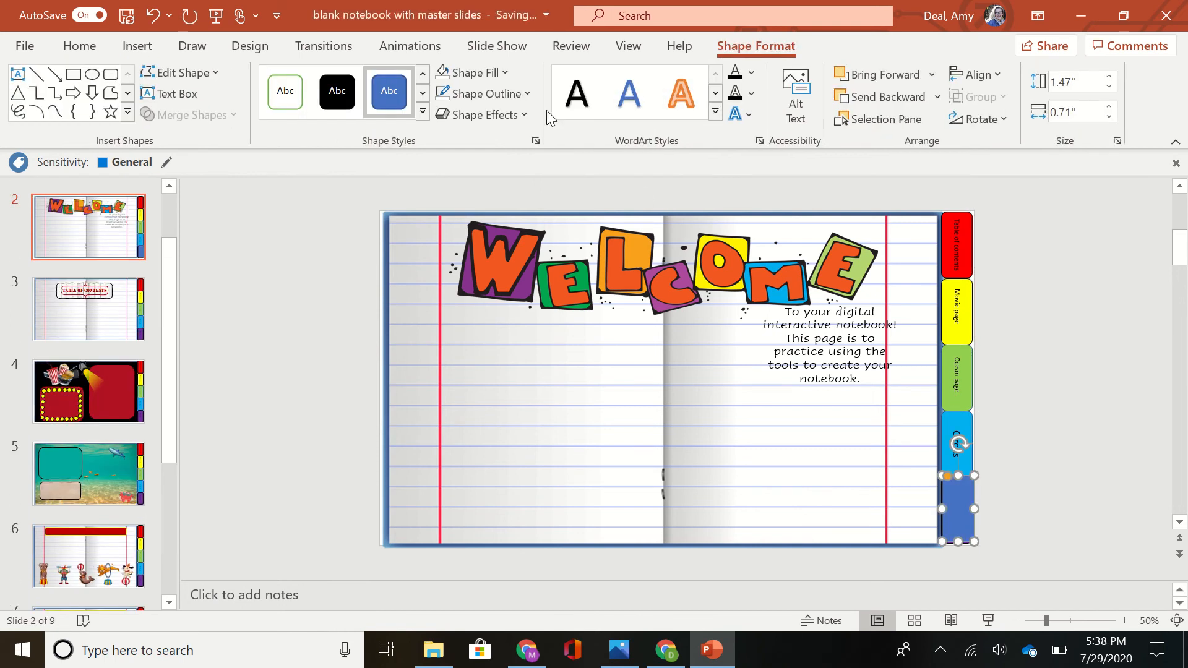
click(443, 73)
click(443, 94)
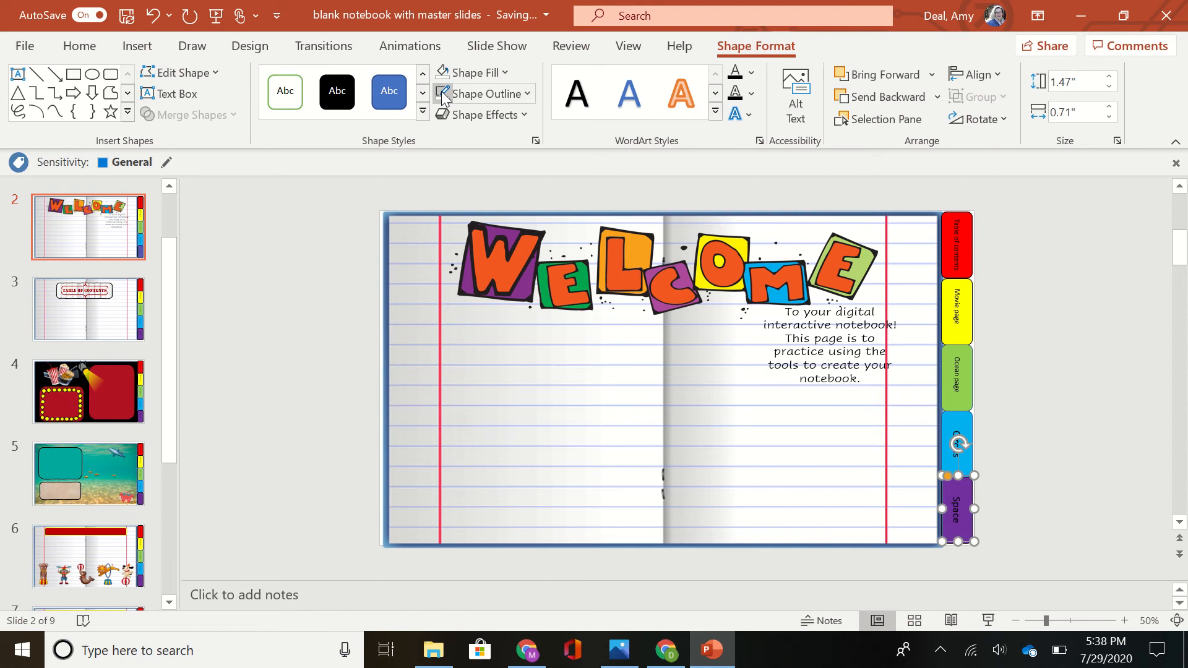
- Link the transparent shape over the Space tab to Slide 7 in this document, then deselect it
right_click(977, 498)
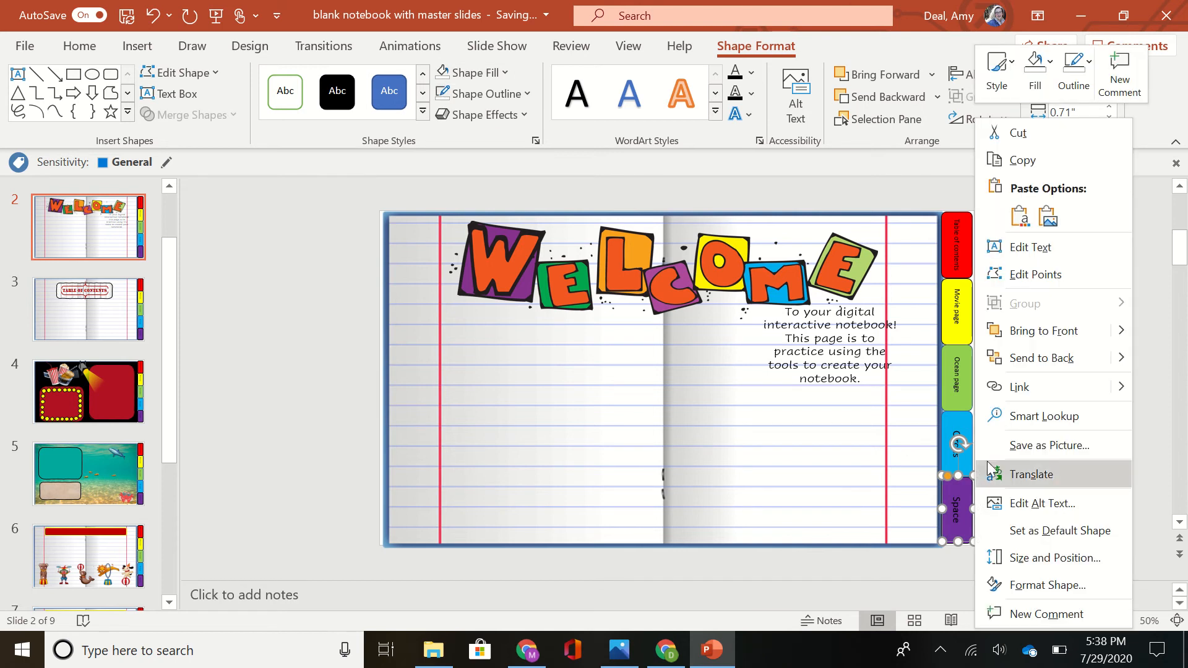
click(1018, 387)
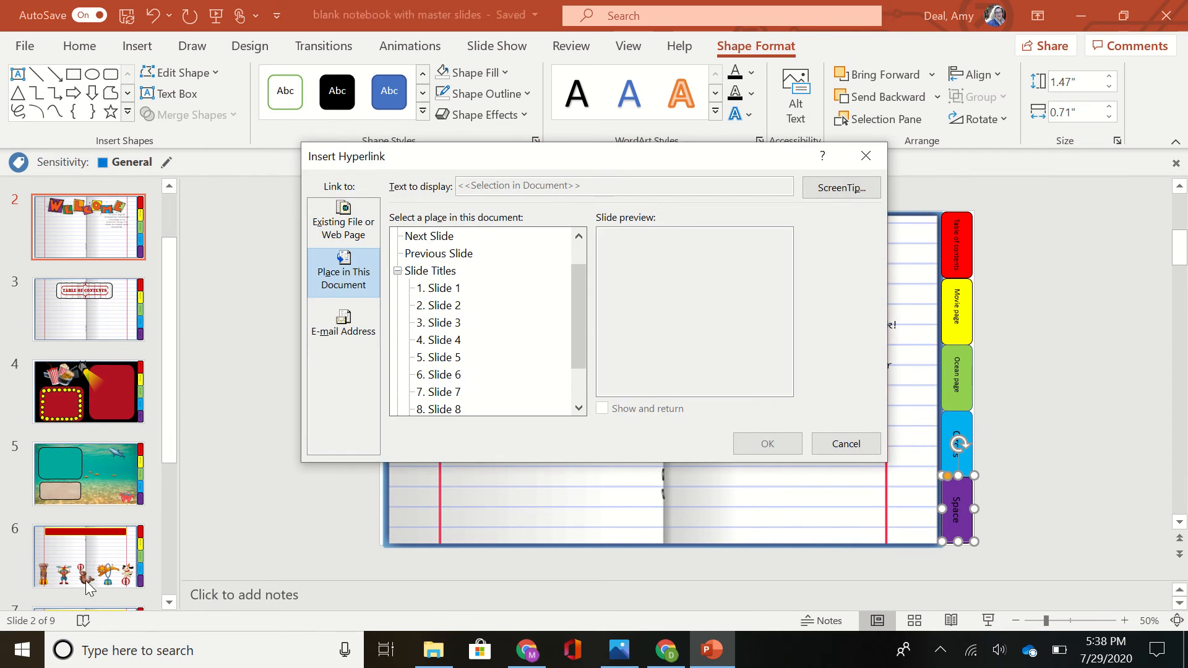
click(449, 389)
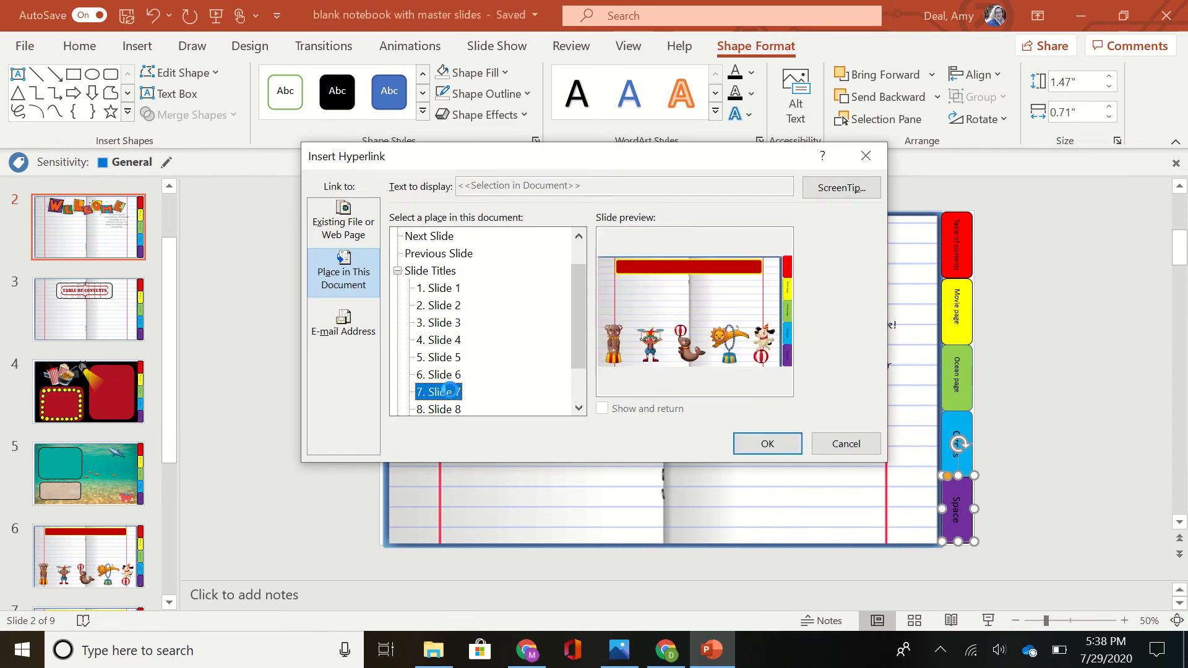
double_click(450, 391)
click(1052, 450)
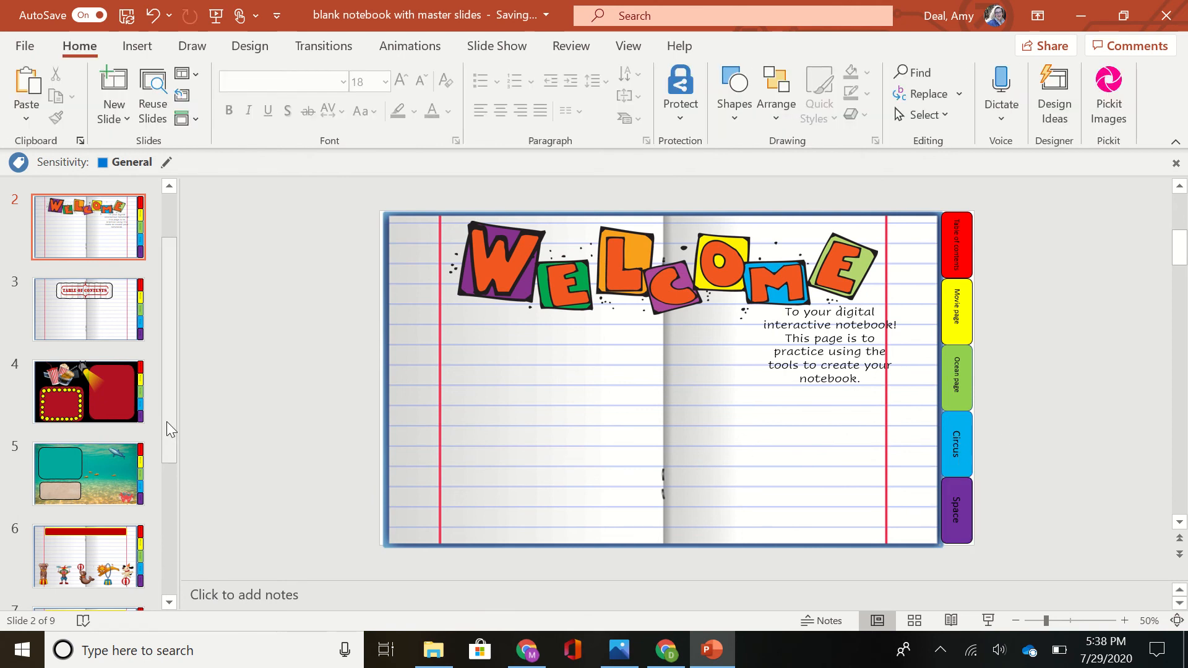
- Delete the duplicate circus slide at position 7 and return to the Welcome slide
drag(166, 427, 166, 487)
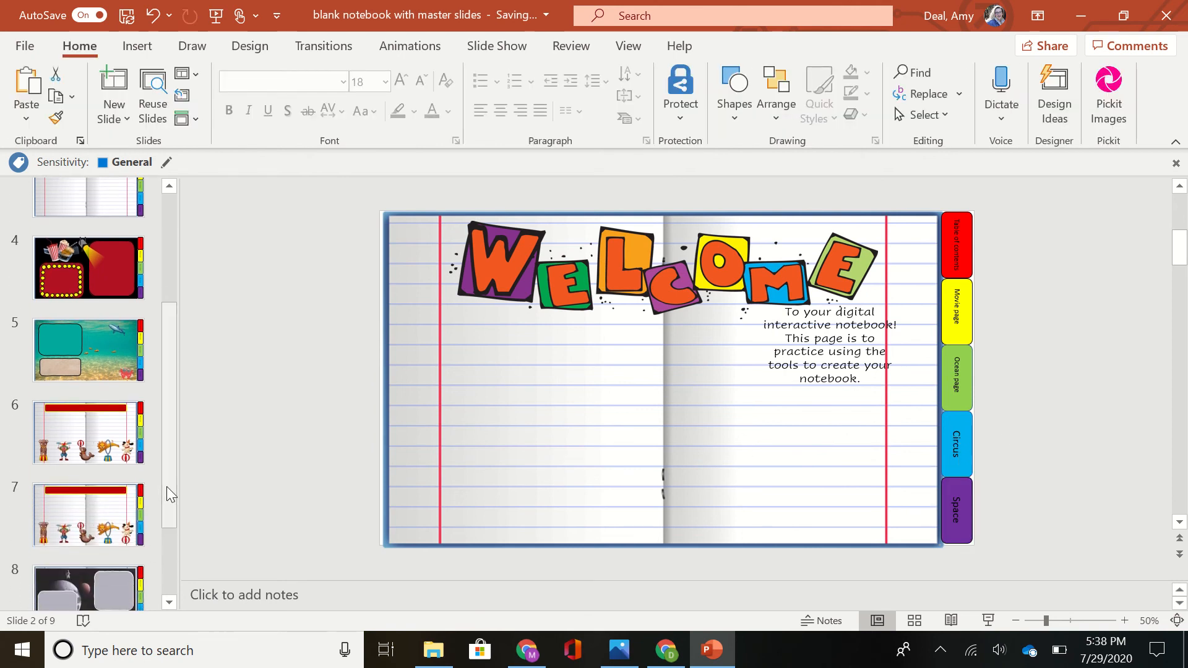
click(119, 525)
key(Delete)
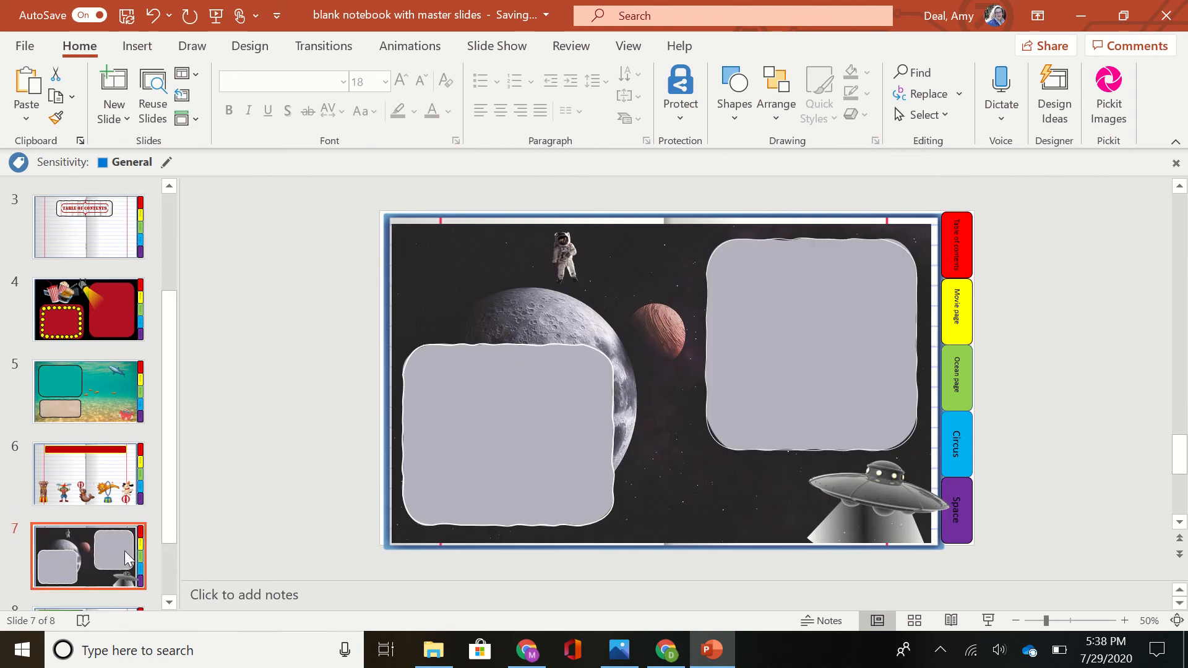
drag(165, 500, 177, 416)
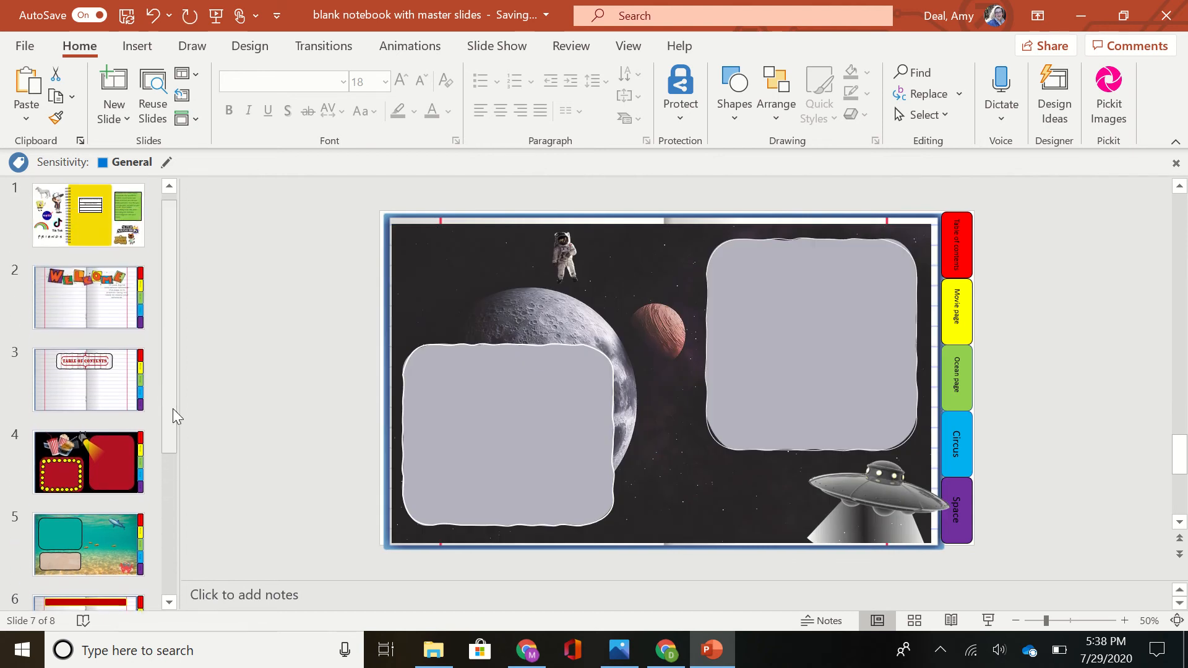
click(110, 283)
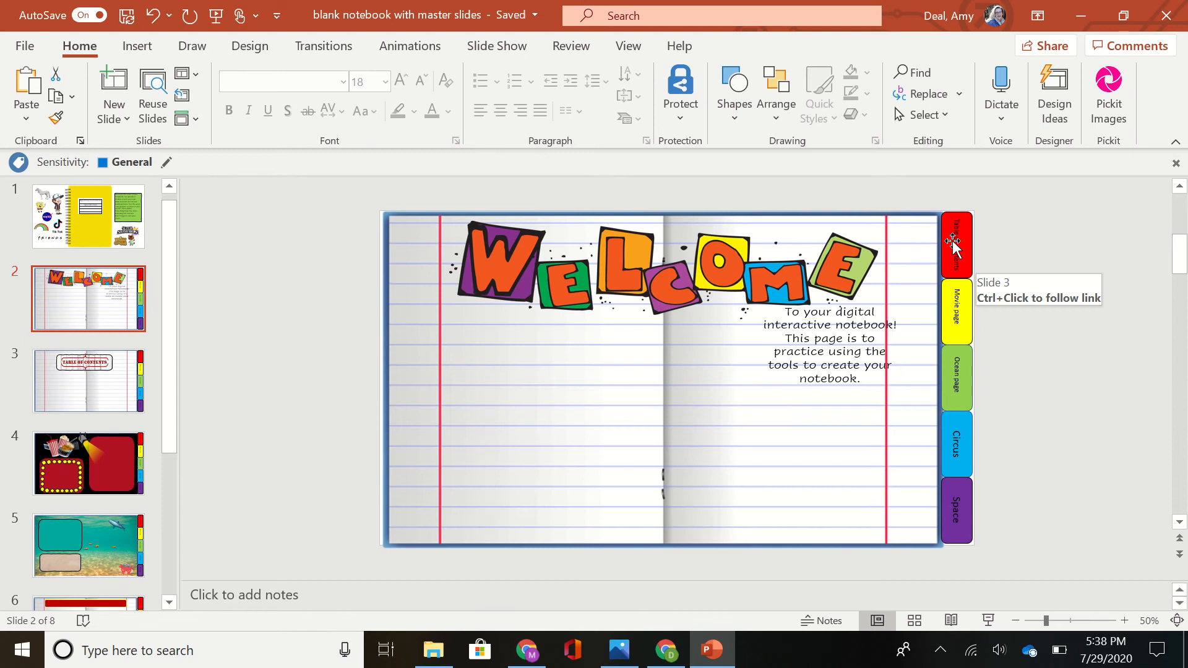